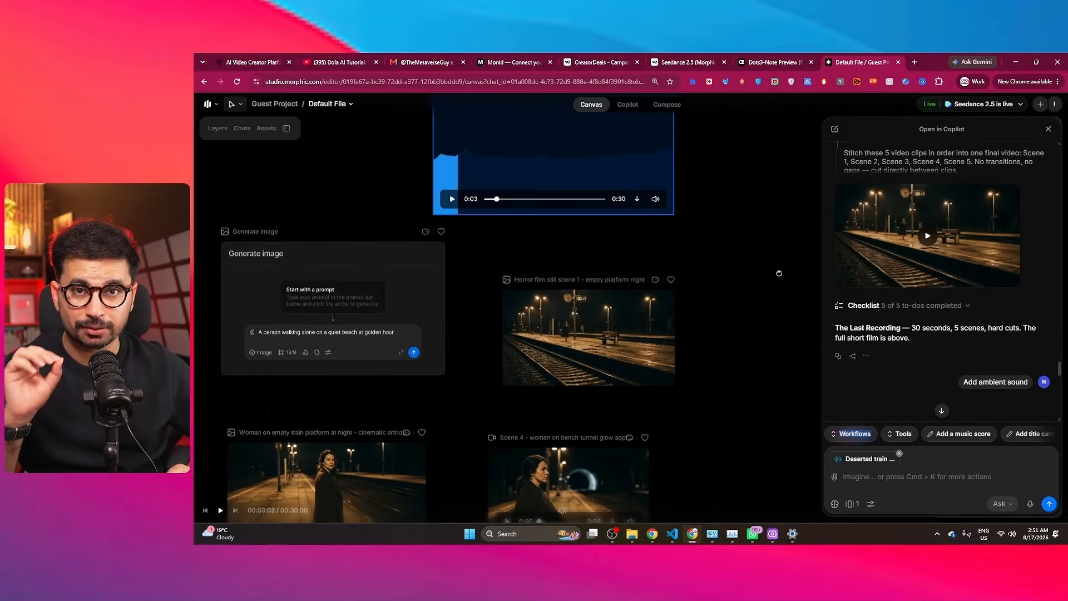
left_click_drag(779, 274, 781, 271)
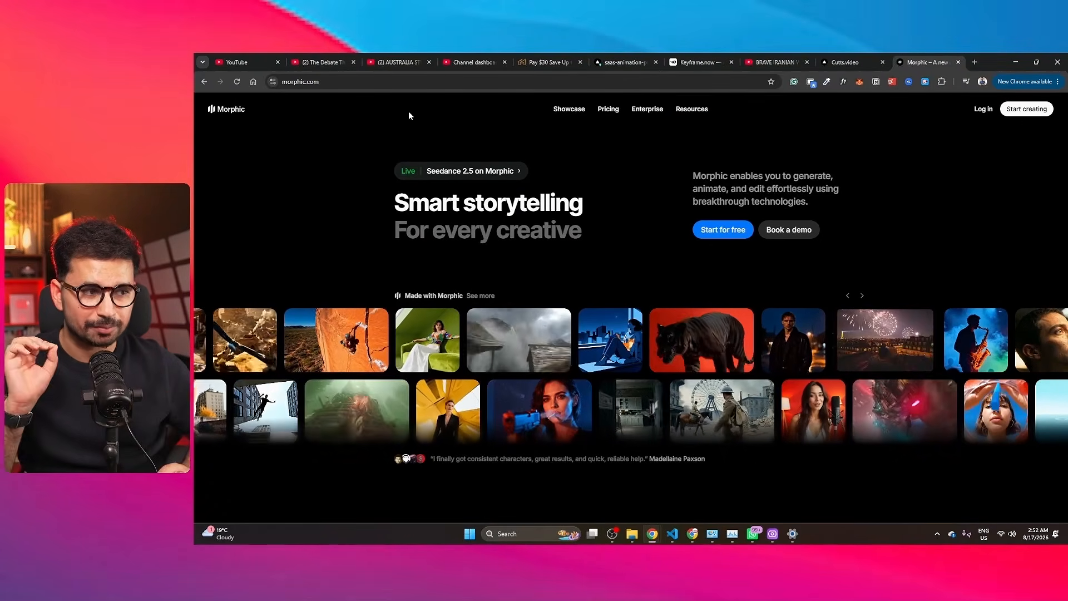
left_click(329, 82)
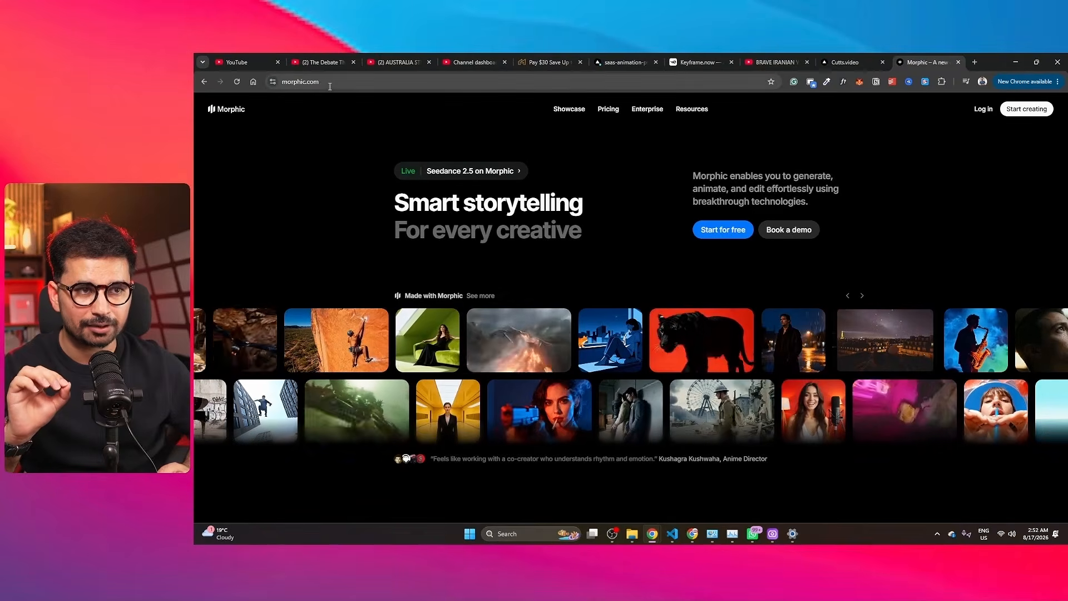
left_click_drag(329, 83, 275, 82)
left_click(323, 131)
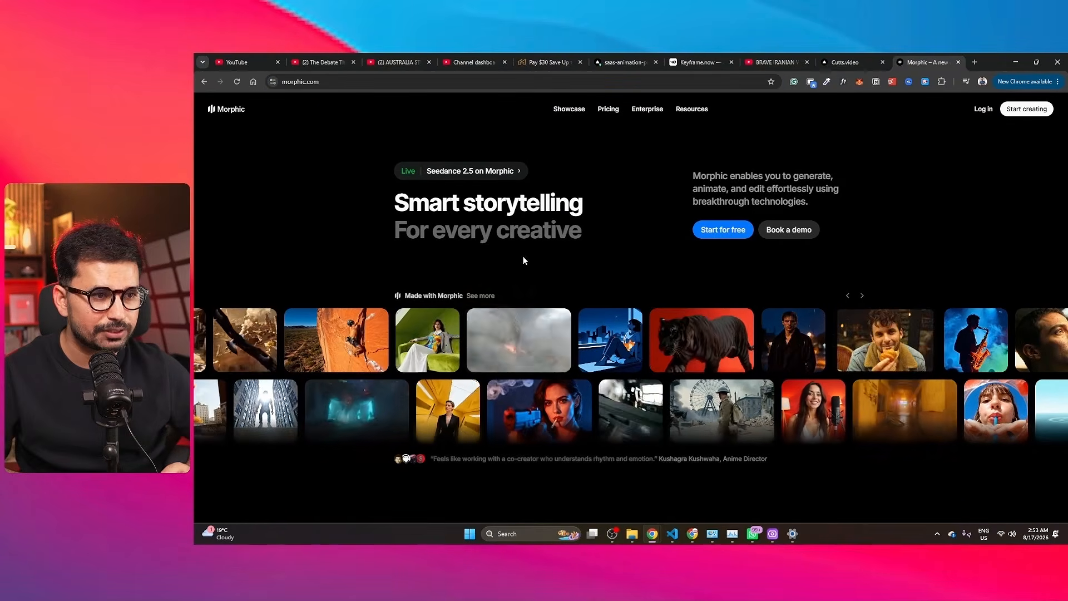
scroll(625, 280, "down", 5)
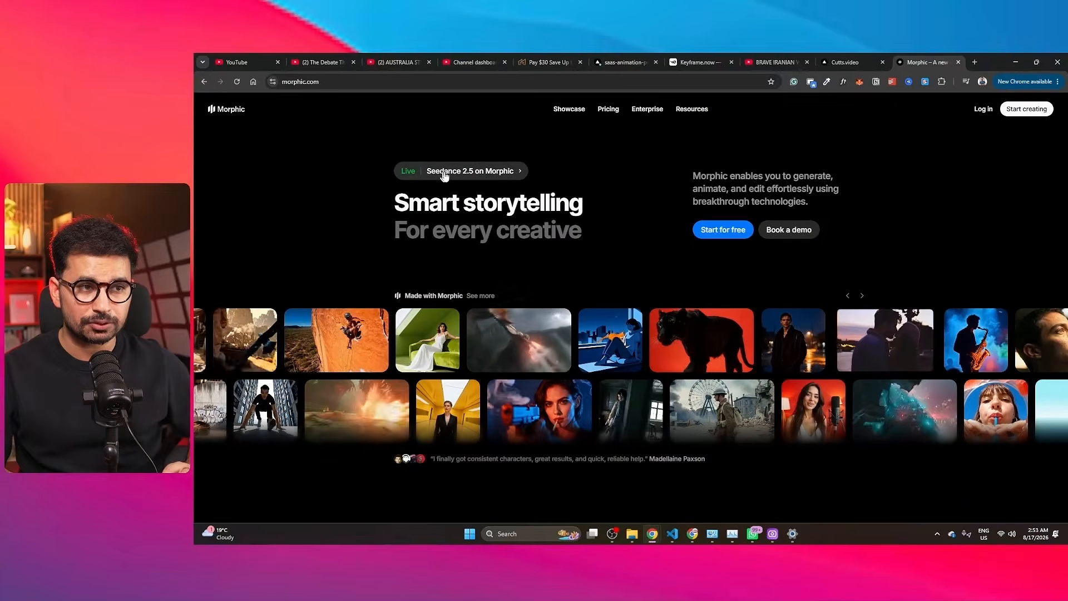
left_click_drag(425, 154, 529, 171)
left_click(533, 170)
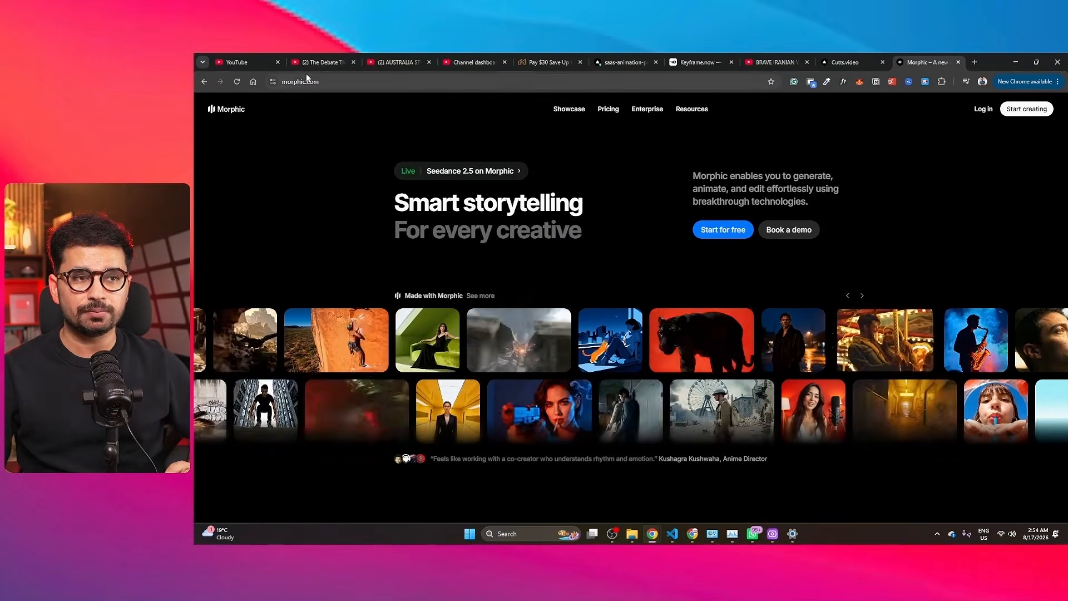
left_click(344, 81)
left_click(409, 256)
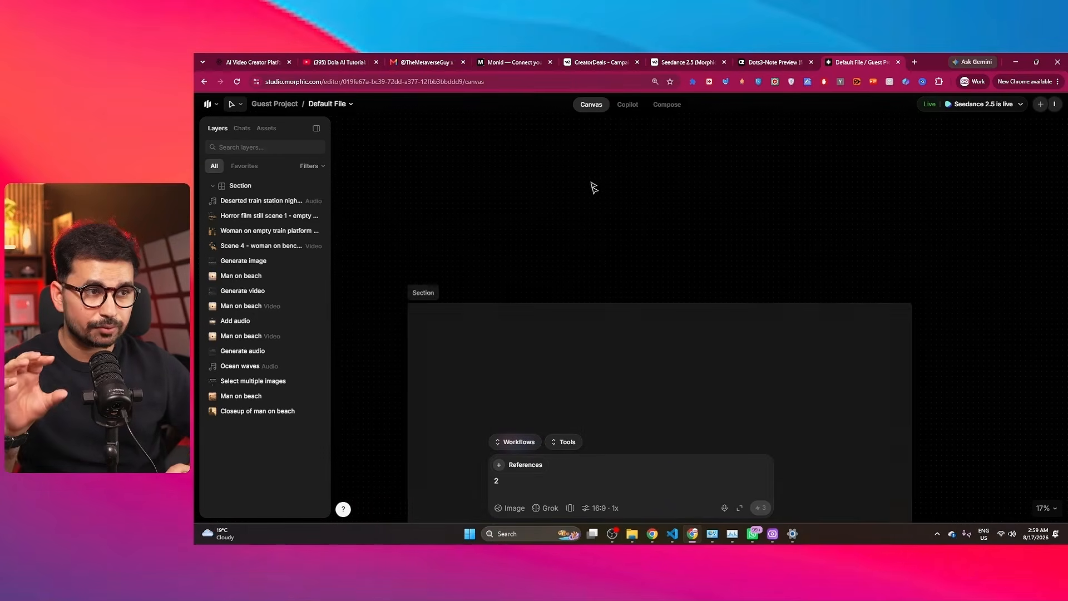
Look over the file's Canvas, Copilot and Compose workspaces.
mouse_move(591, 189)
left_mouse_down()
mouse_move(613, 191)
mouse_move(608, 182)
left_mouse_up()
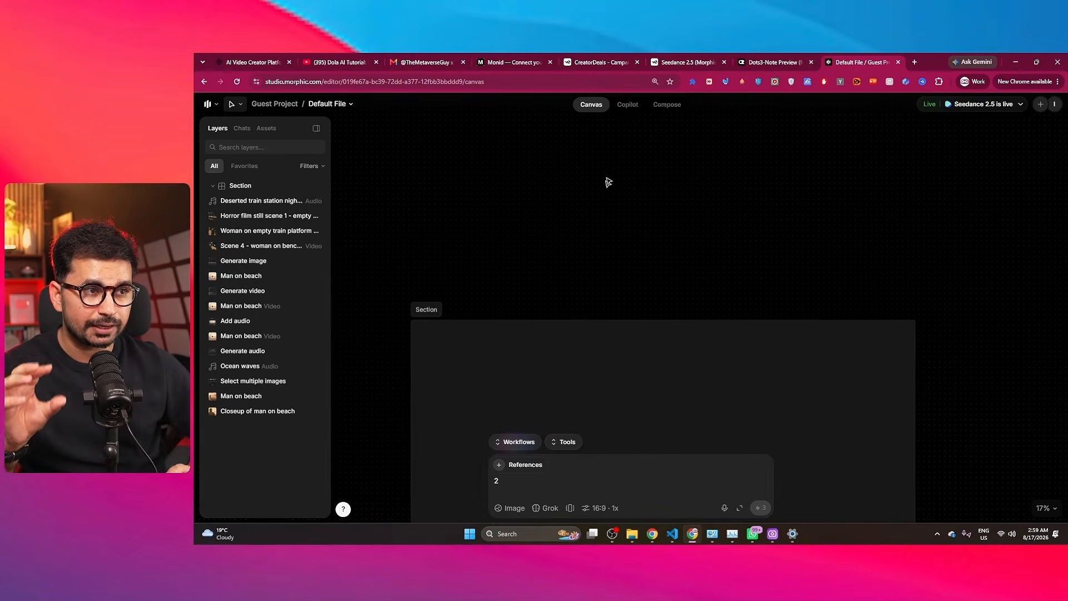
left_click(628, 107)
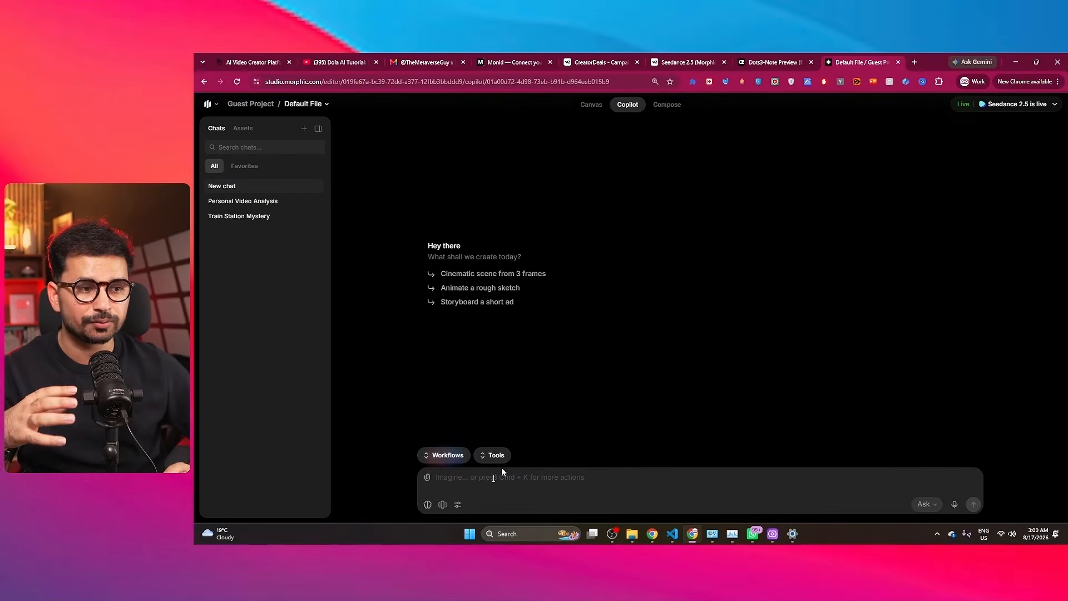
left_click(668, 105)
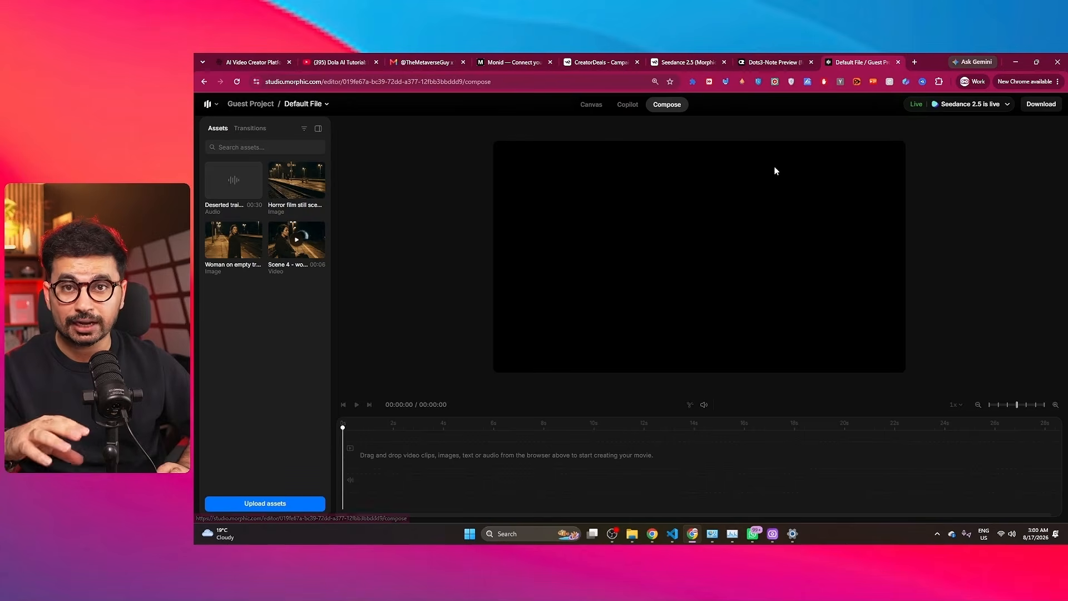
In Copilot, enter a prompt for a cinematic 30-second short film about a woman discovering an old cassette recorder in an empty train station.
left_click(628, 104)
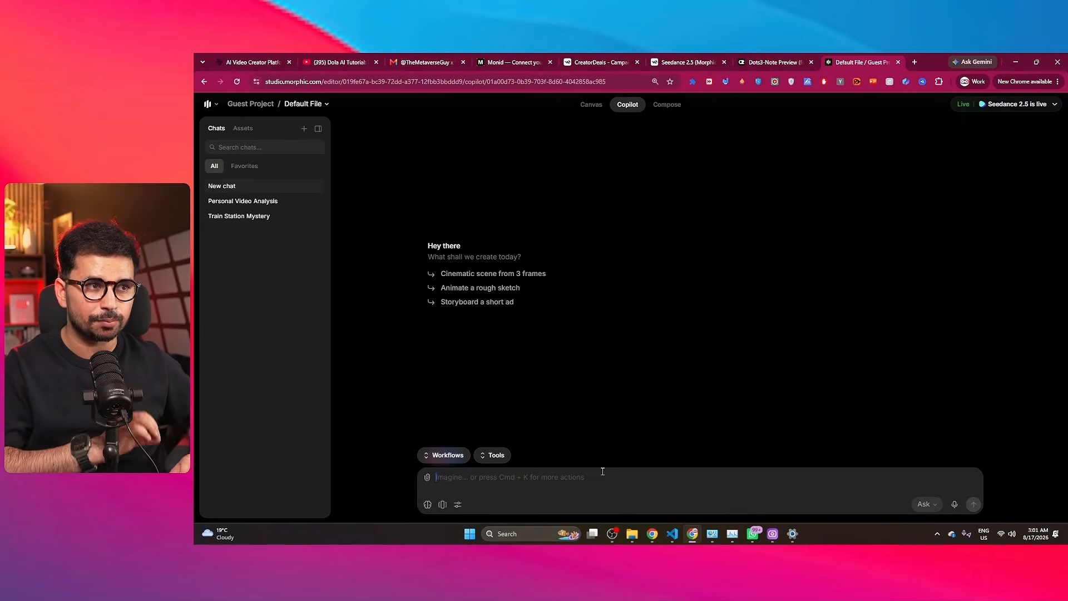
type("\"Imagine a cinematic 30-second short film about a woman discovering an old cassette recorder in an empty train station. The story begins quietly, becomes unsettling, and ends with the lights of an arriving train revealing someone waiting on the platform this is a story ofa a short cinematic scene about a person finding an old recording in an empty train station. The recording contains a message from their future self, and the final shot reveals that the station is not actually abandoned.")
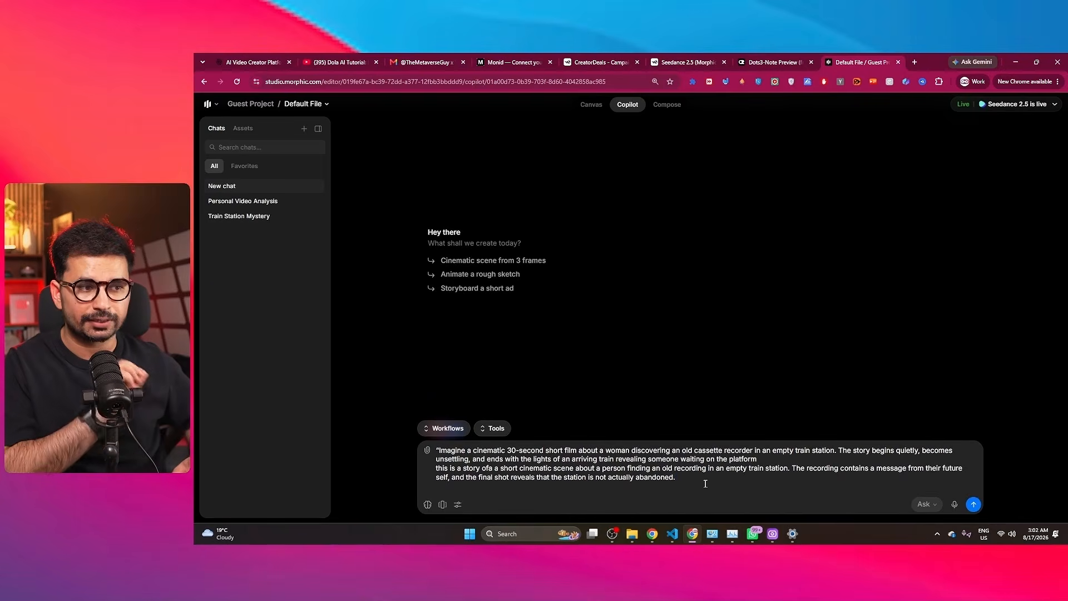
left_click_drag(686, 482, 535, 461)
left_click_drag(420, 457, 417, 449)
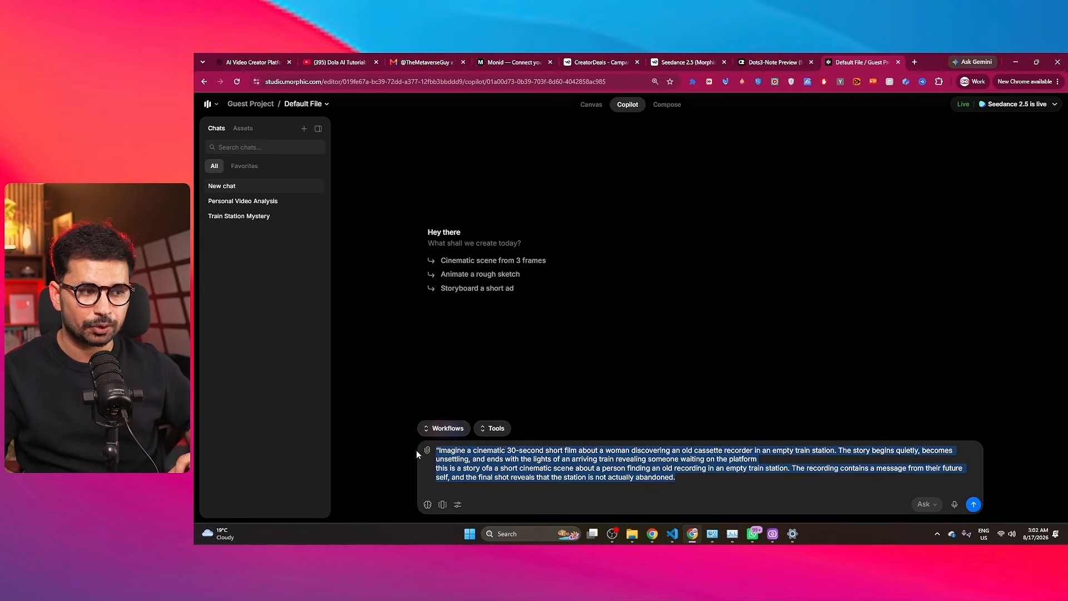
left_click(848, 459)
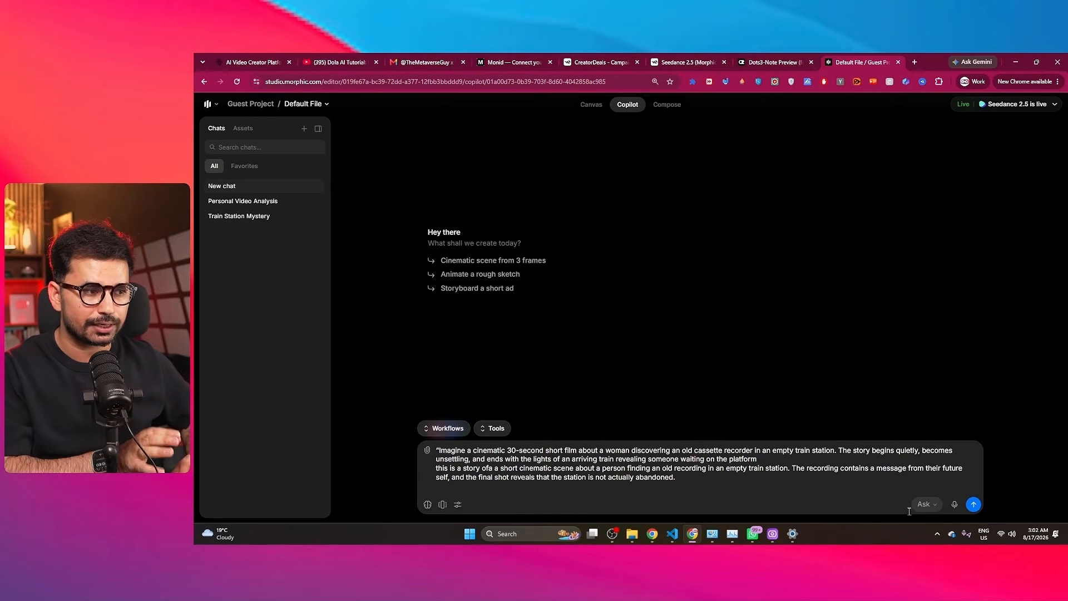
Check the video model selection and the available Seedance versions, including Seedance 2.5.
left_click(427, 505)
mouse_move(445, 469)
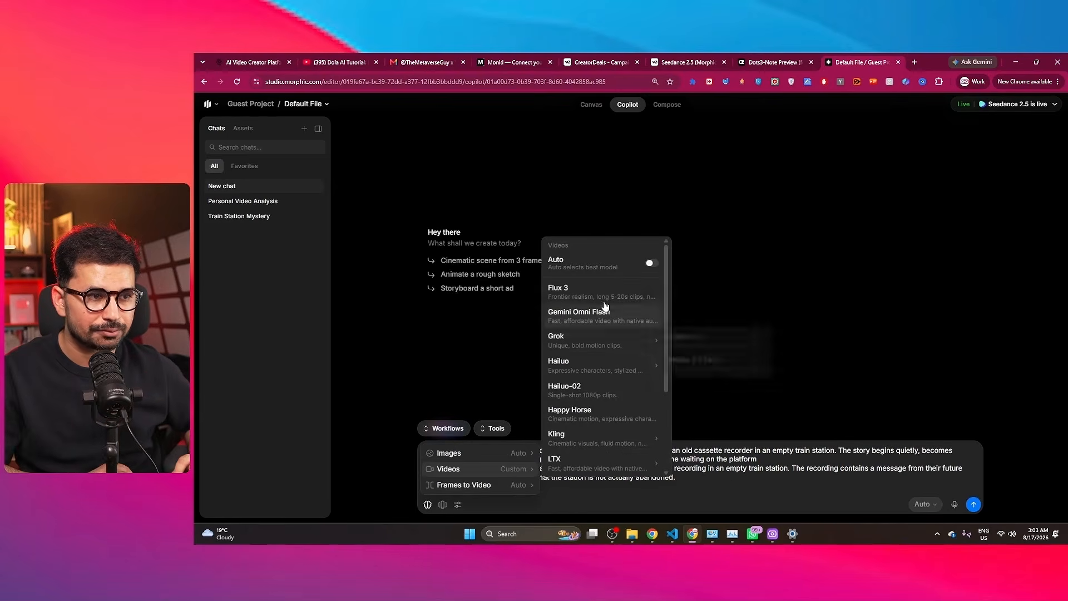
scroll(603, 357, "down", 3)
mouse_move(606, 421)
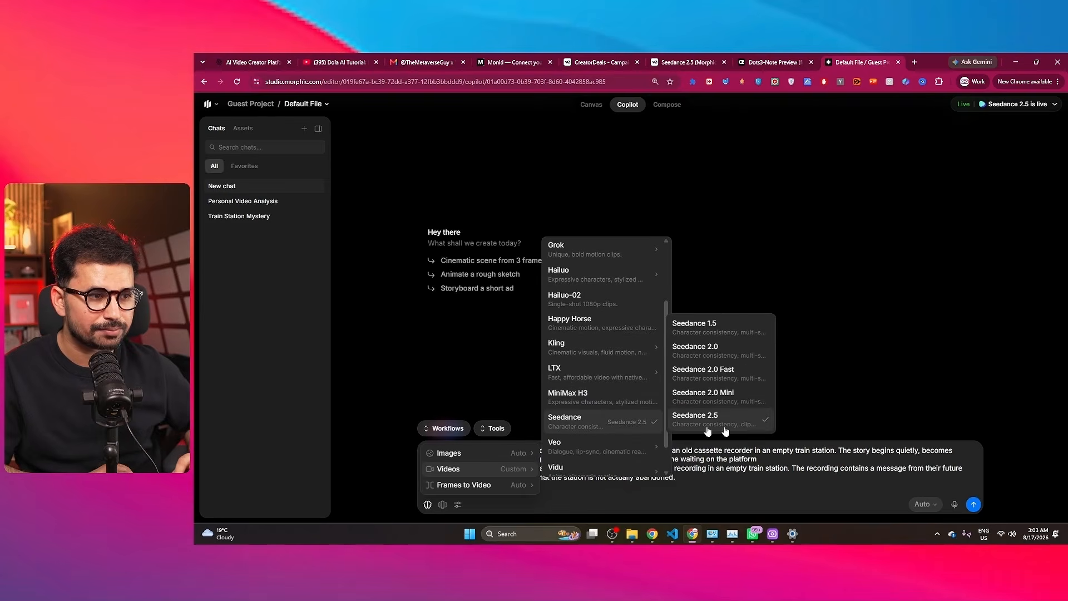
left_click(803, 426)
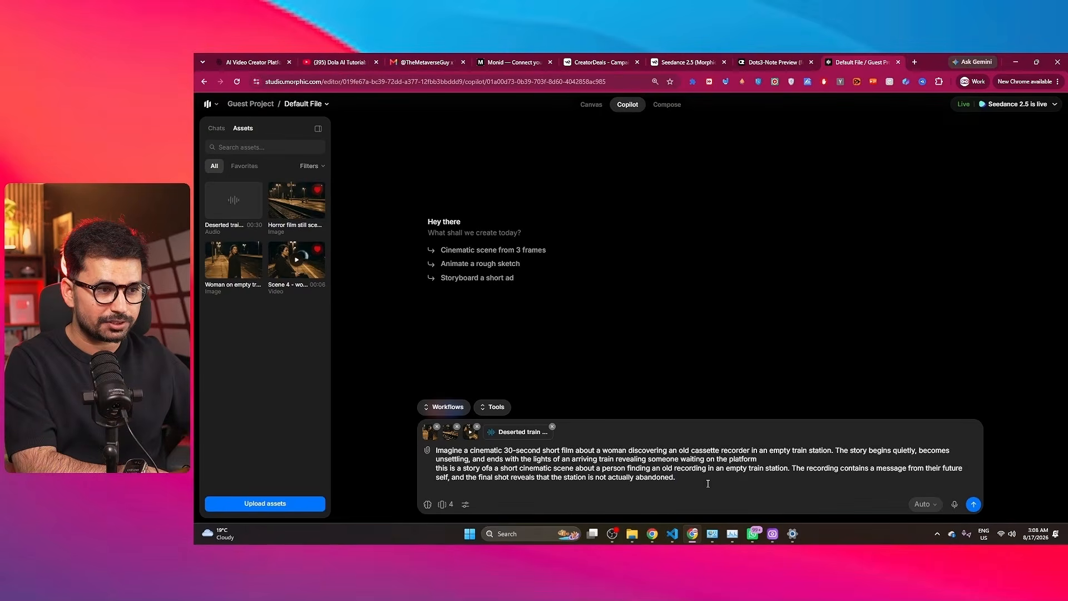
Reference the woman on empty train platform and Horror film still scene 1 images at the prompt's end, and submit it.
type("@")
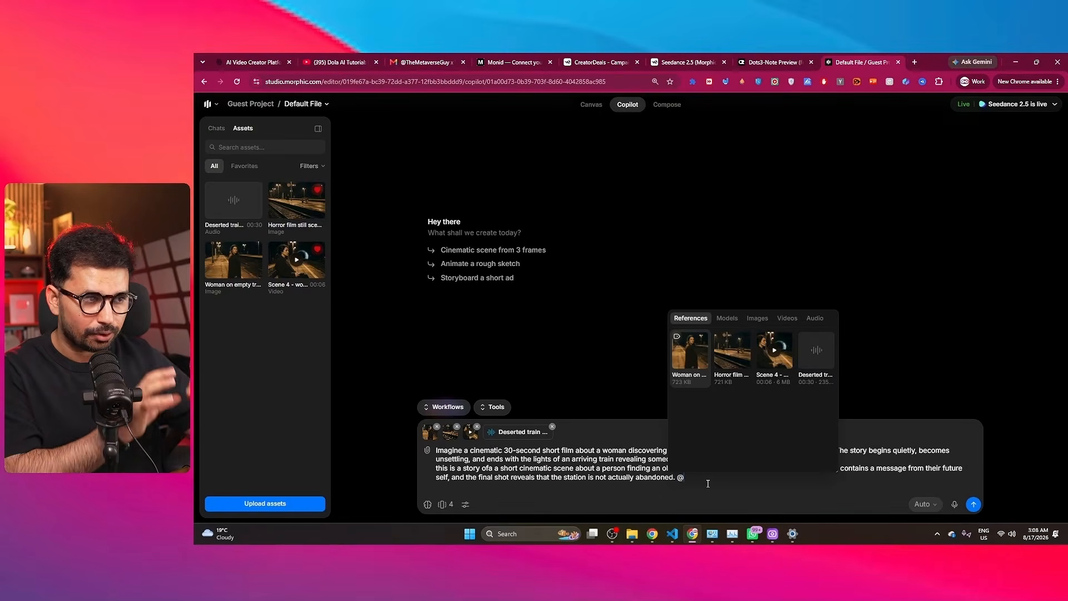
left_click(698, 365)
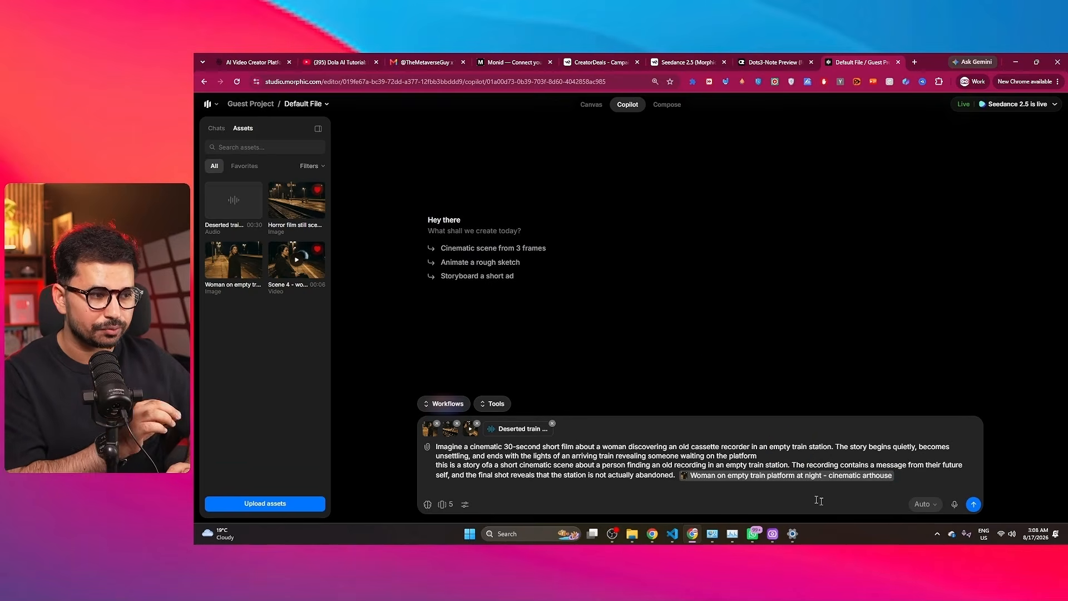
type("@")
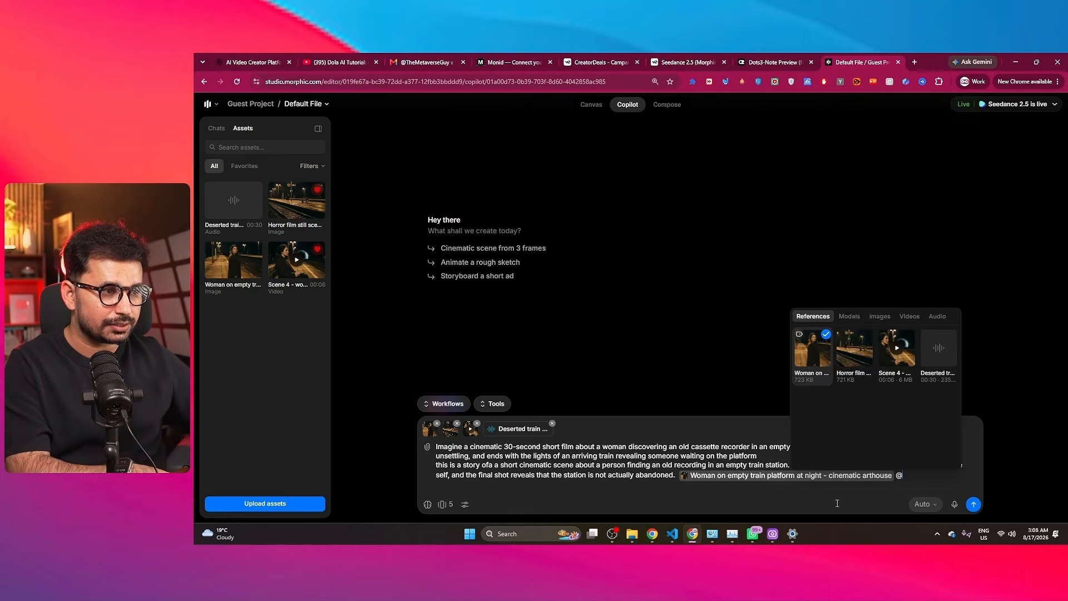
left_click(858, 363)
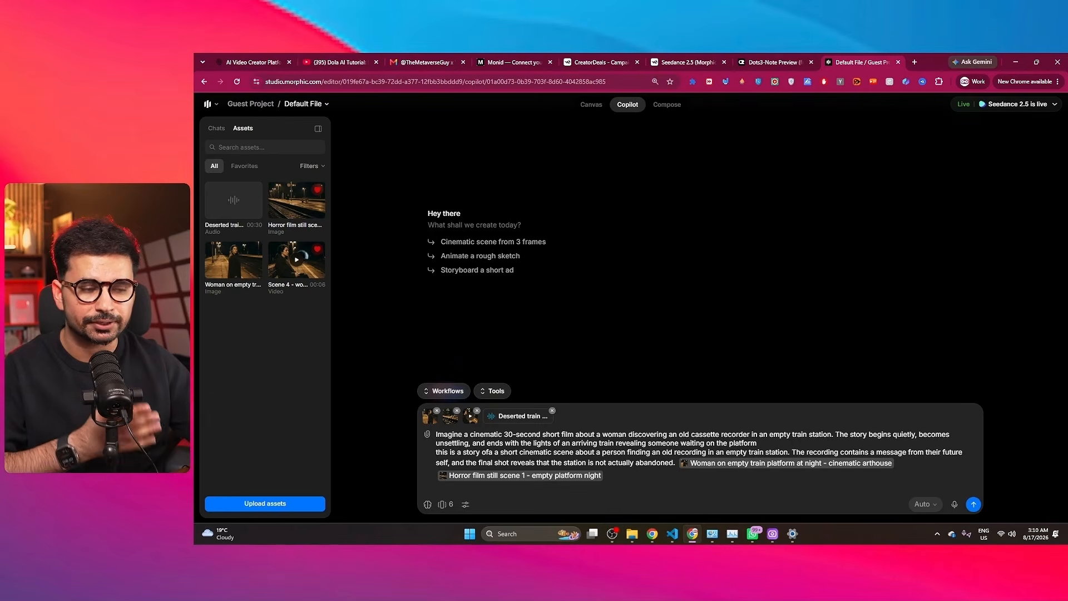
left_click(974, 505)
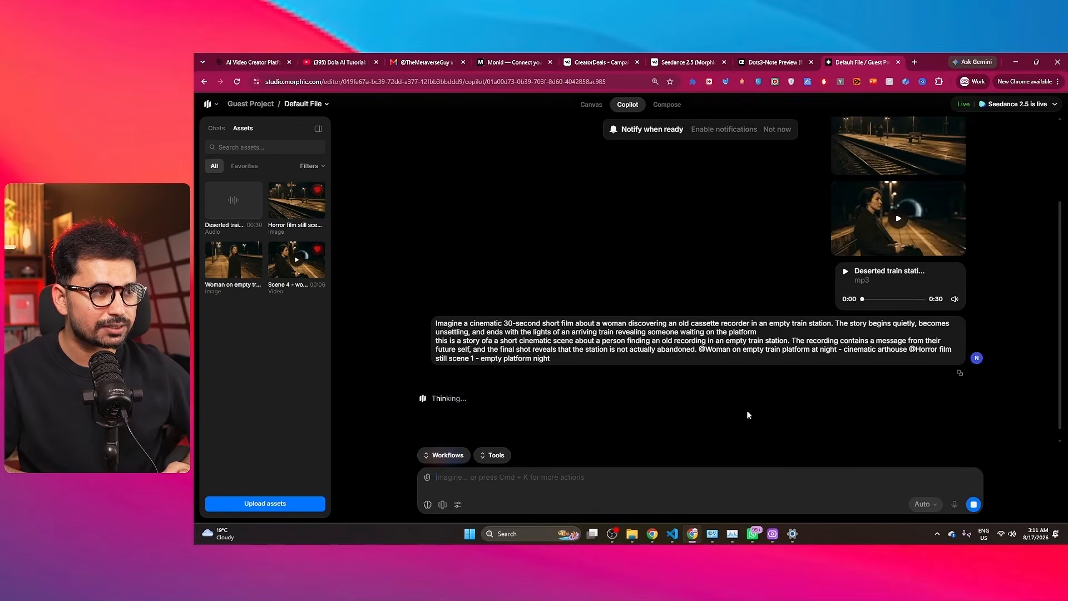
Review the submitted message together with its attached images, video and audio.
scroll(764, 383, "up", 2)
scroll(891, 312, "up", 3)
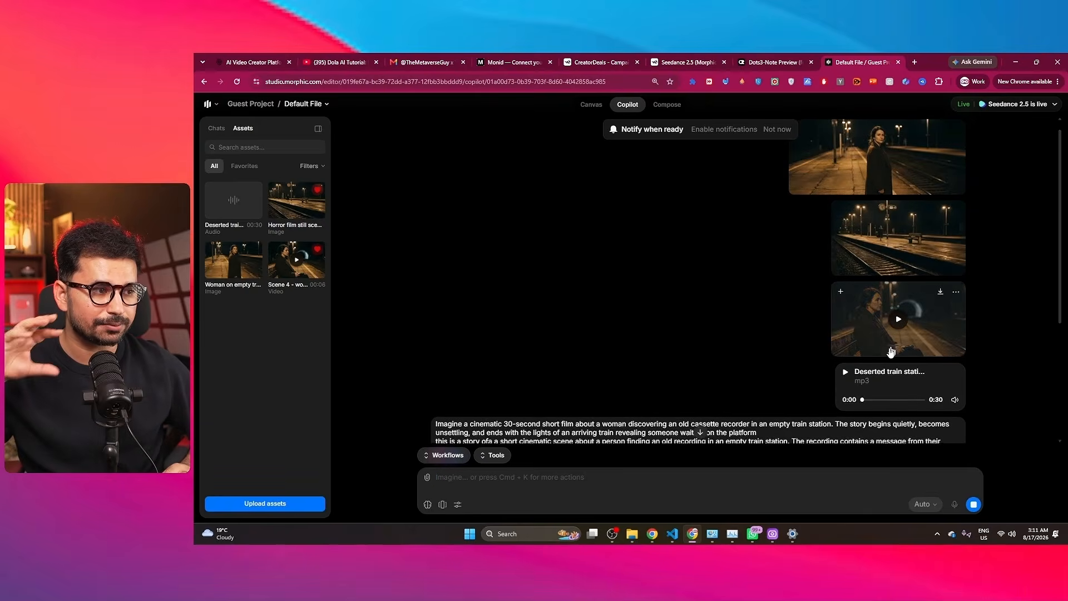
scroll(882, 376, "down", 1)
scroll(565, 367, "down", 2)
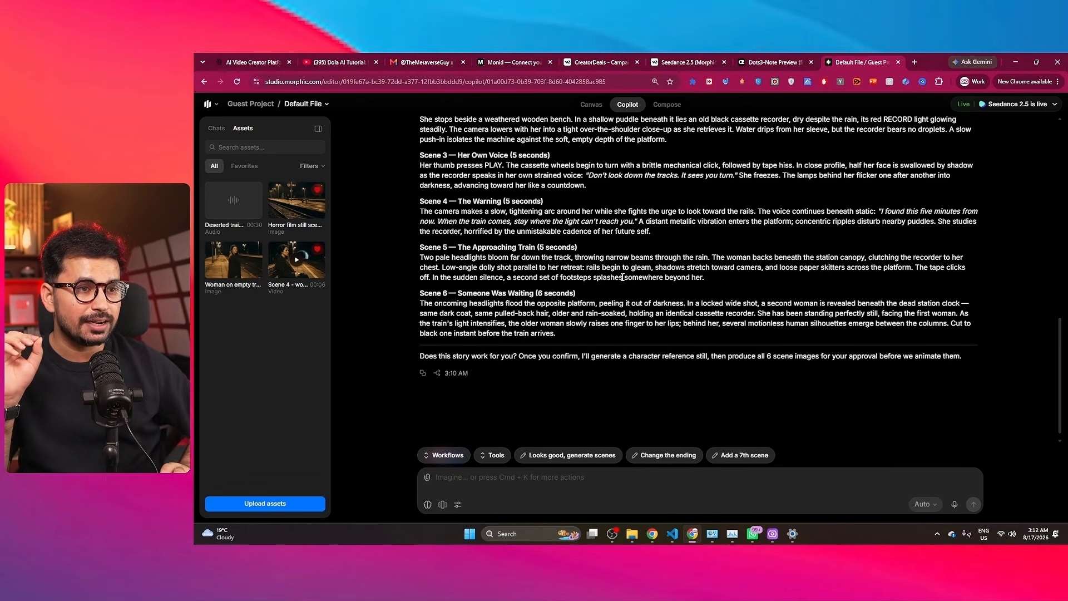
Read through the scene breakdown for THE LAST PLATFORM and approve it with "Looks good, generate scenes".
scroll(626, 281, "up", 3)
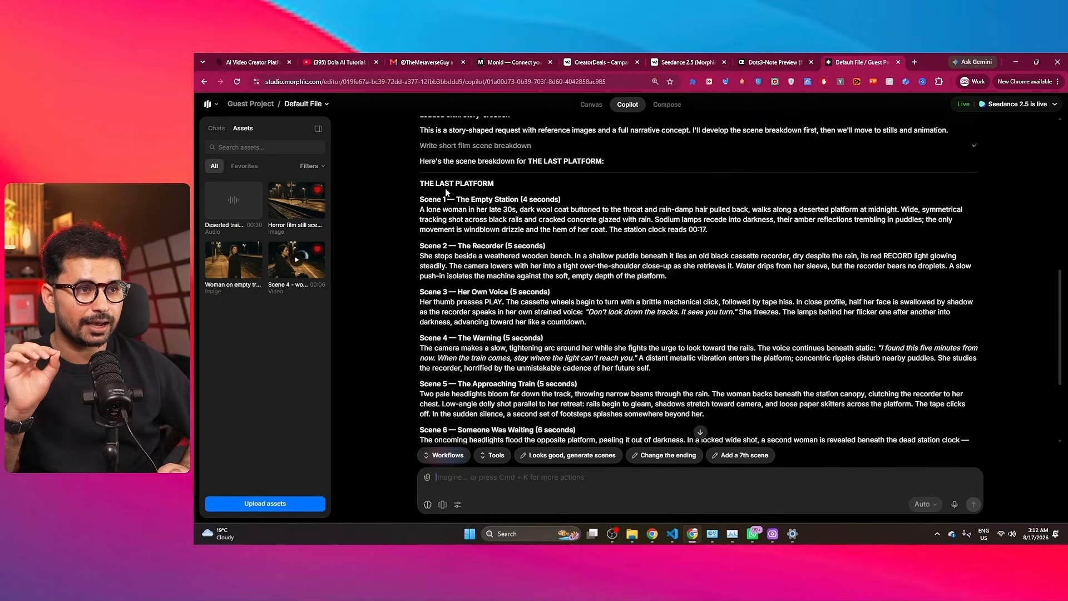
scroll(449, 206, "up", 1)
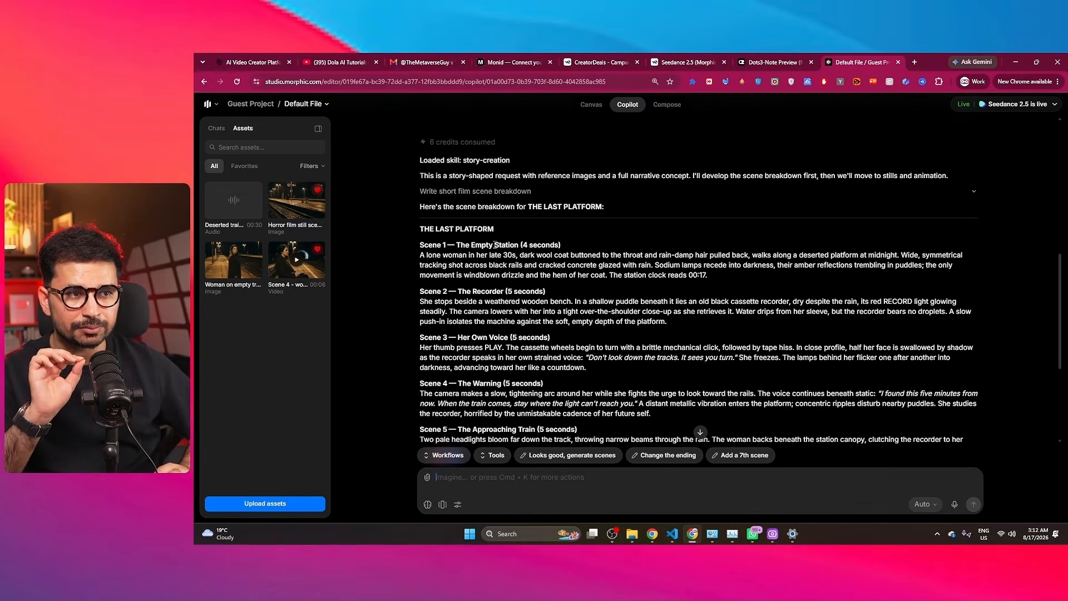
scroll(455, 289, "down", 1)
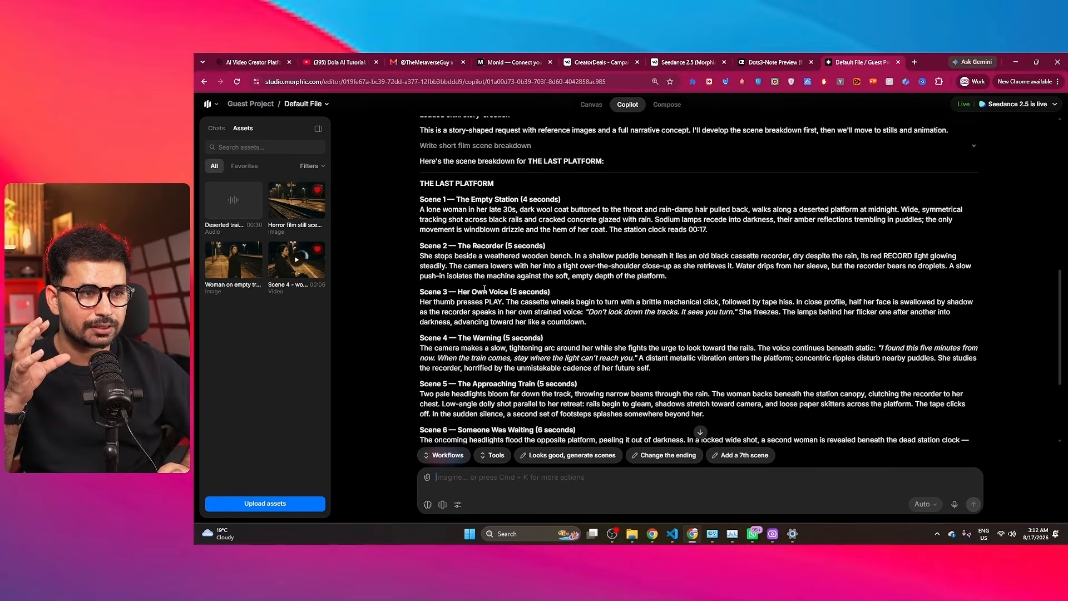
scroll(518, 304, "down", 1)
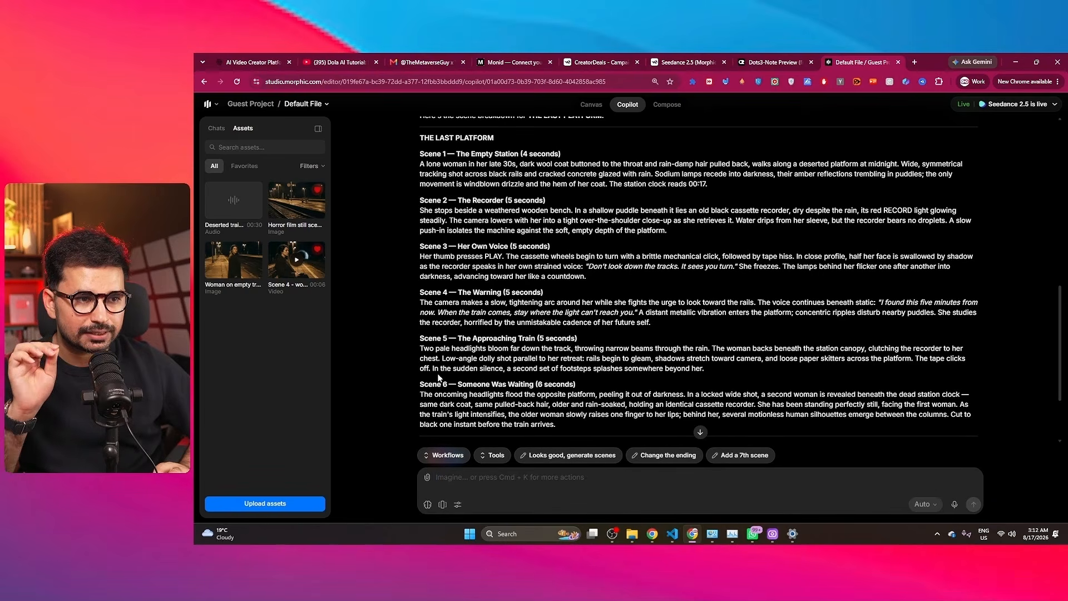
left_click_drag(437, 373, 508, 384)
left_click(560, 384)
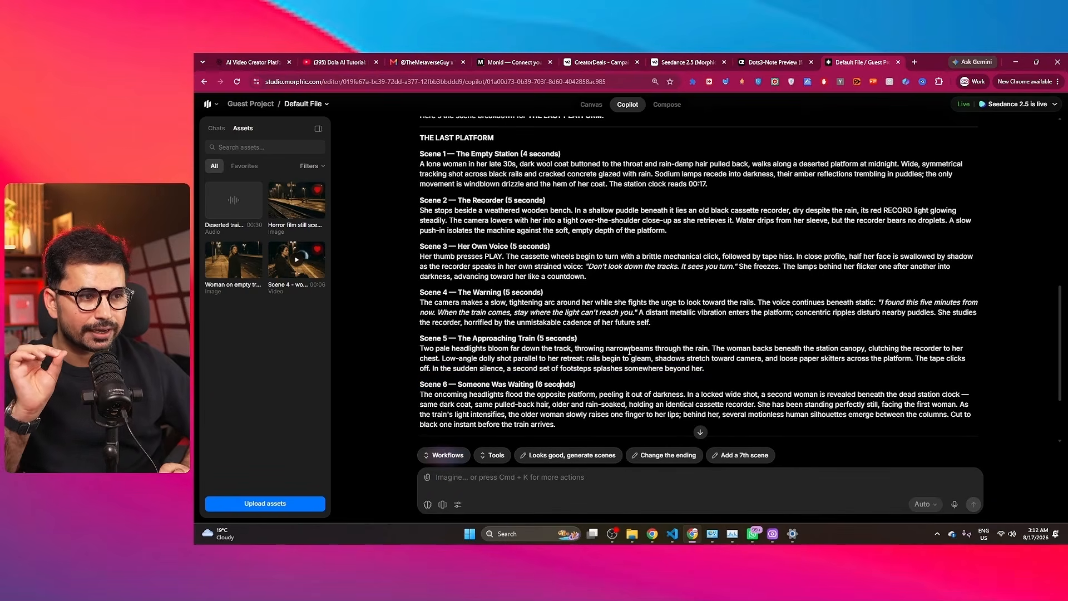
scroll(630, 352, "down", 2)
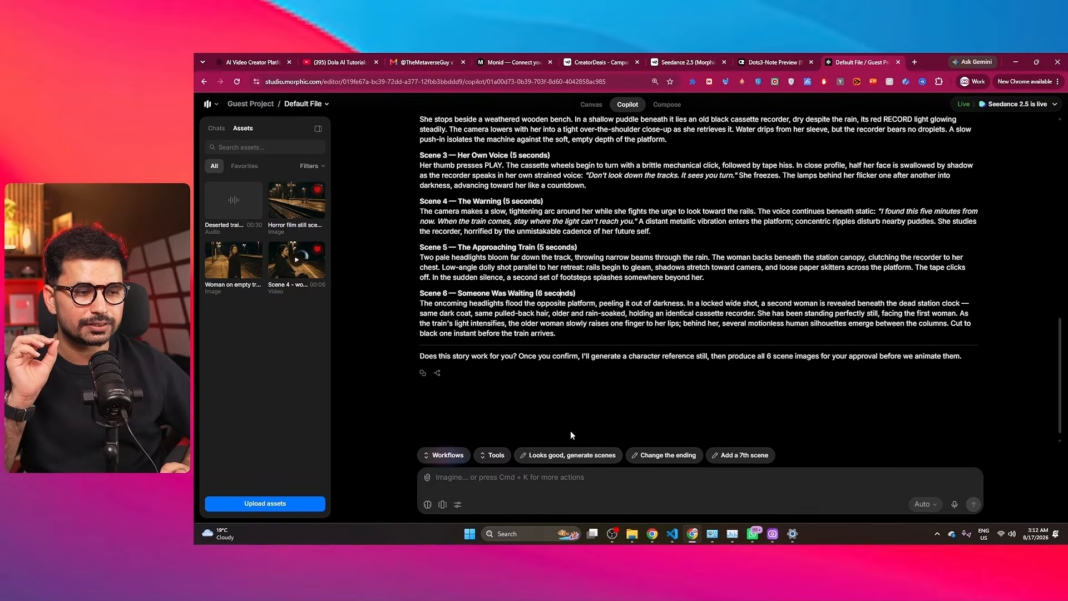
left_click(557, 456)
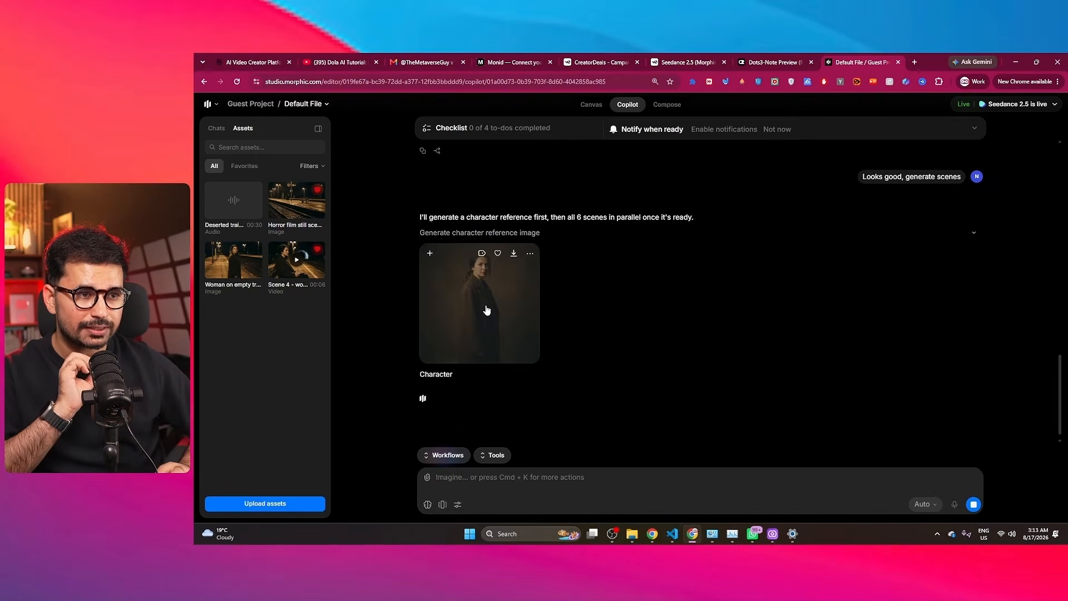
Compare the generated character reference at full size with the attached image of the woman on the train platform.
left_click(485, 305)
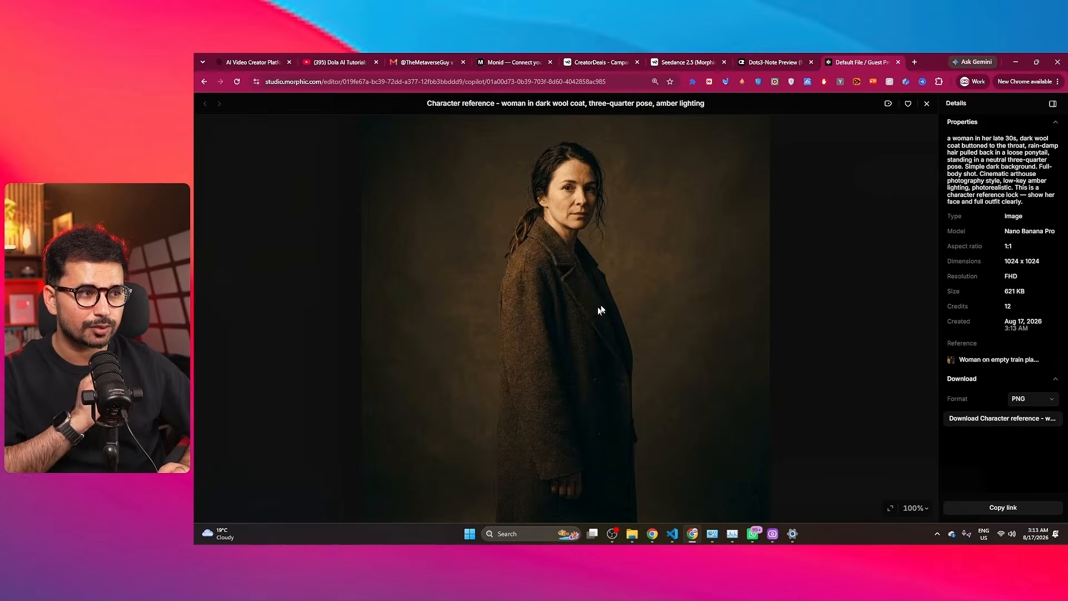
left_click(927, 103)
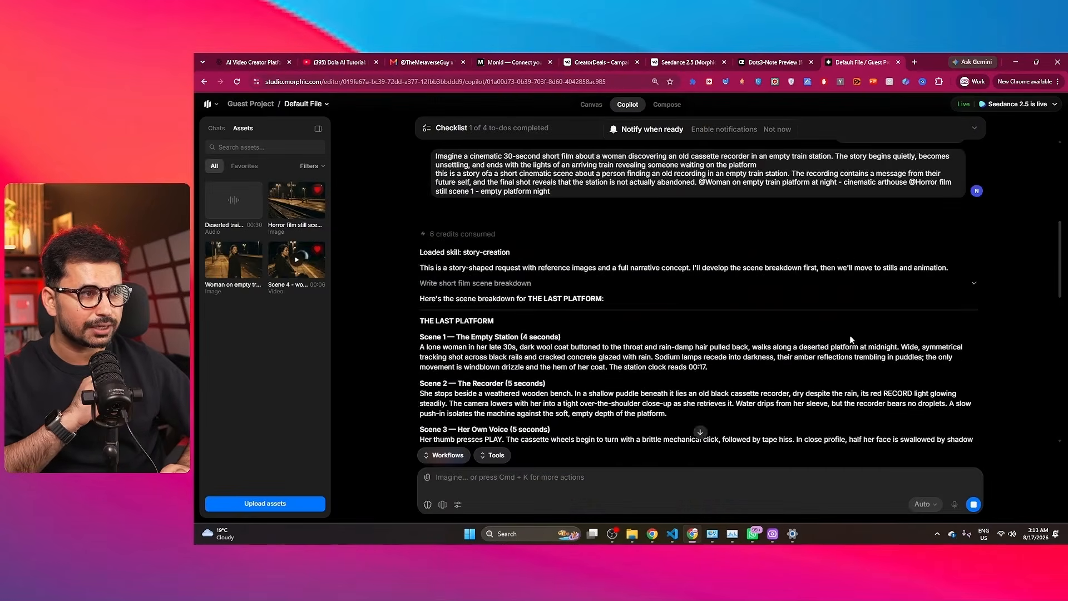
scroll(826, 261, "up", 10)
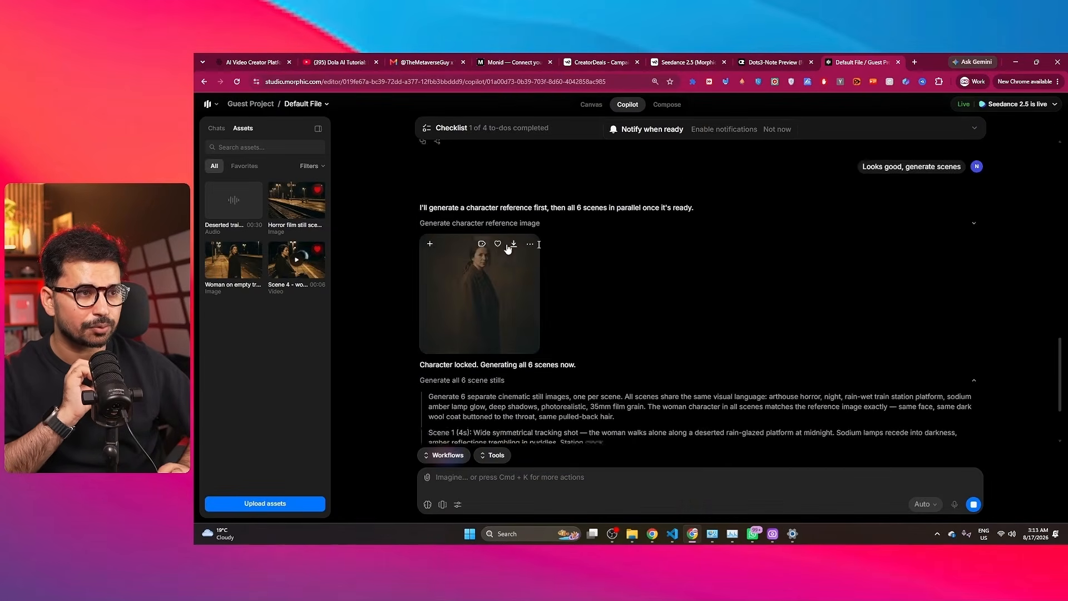
scroll(826, 257, "down", 10)
left_click(772, 226)
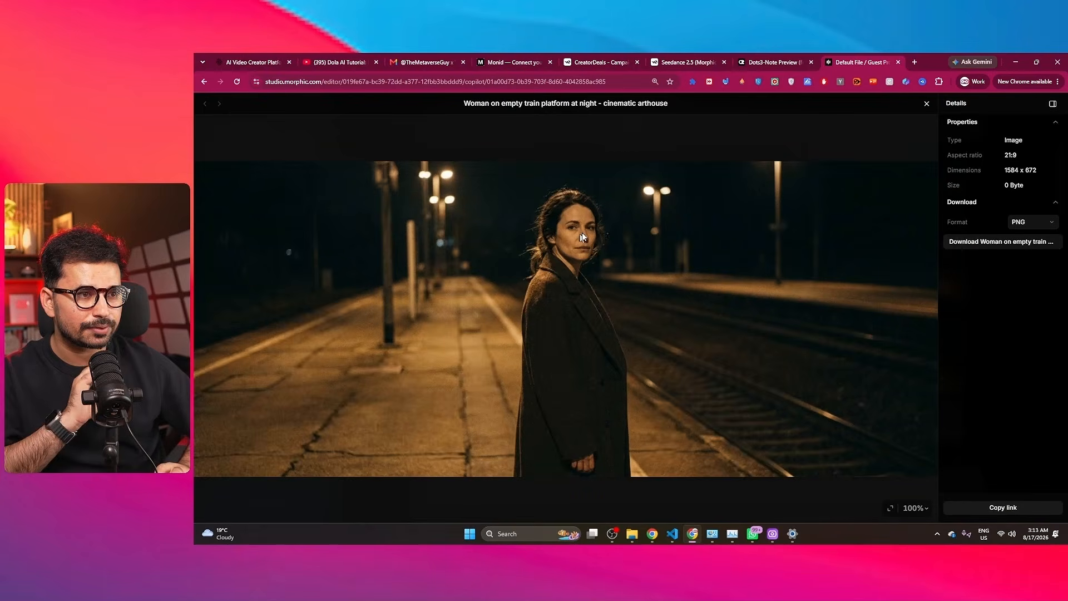
left_click(928, 105)
scroll(640, 284, "up", 10)
scroll(626, 287, "down", 6)
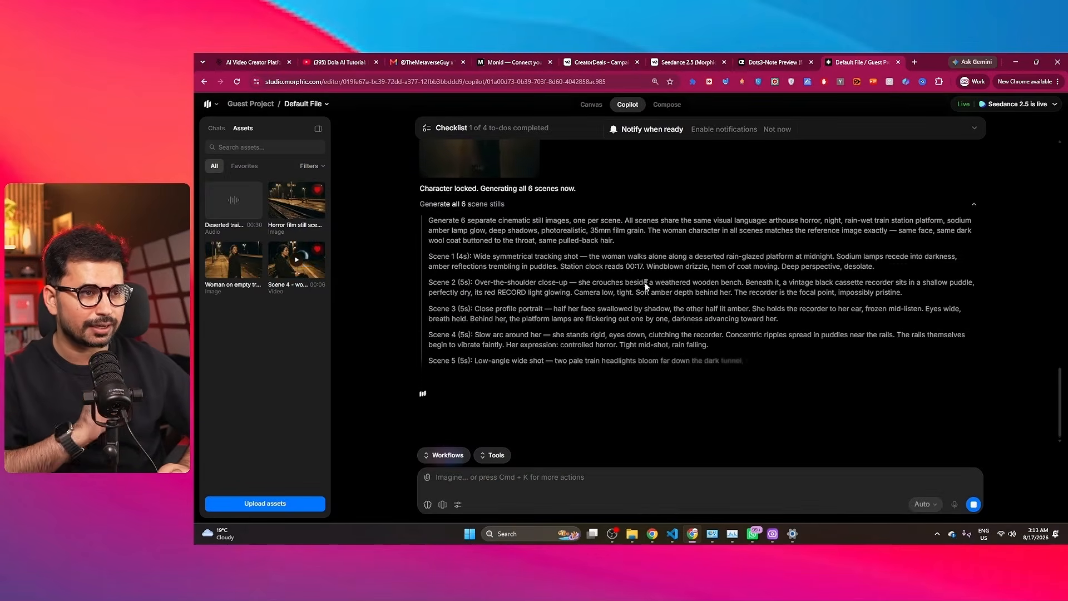
Check the scene 1, 2 and 6 stills at full size and approve them with "Animate and stitch film".
scroll(578, 285, "up", 2)
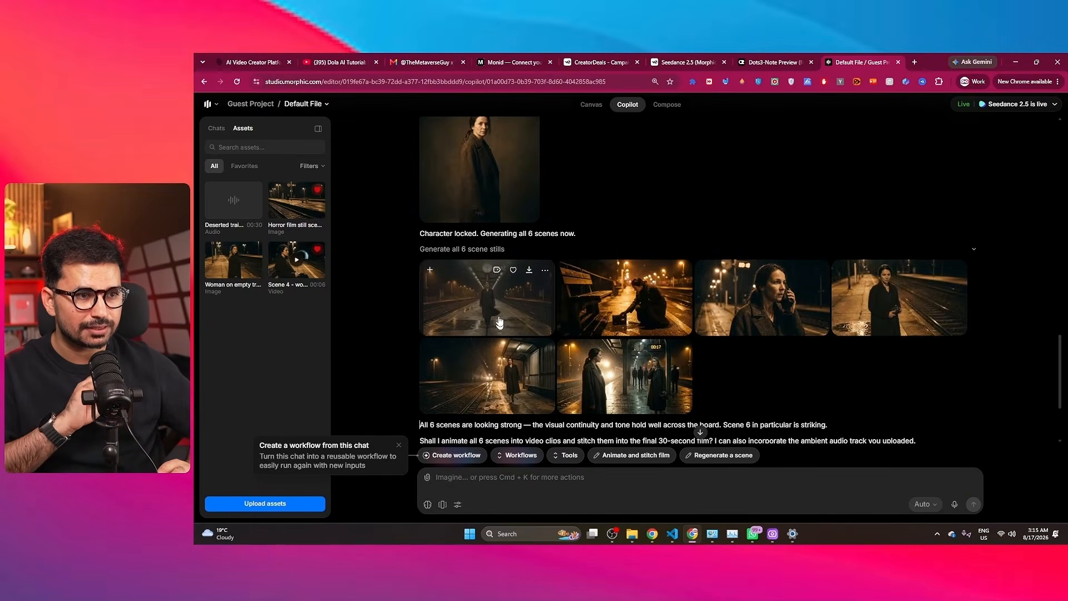
left_click(499, 295)
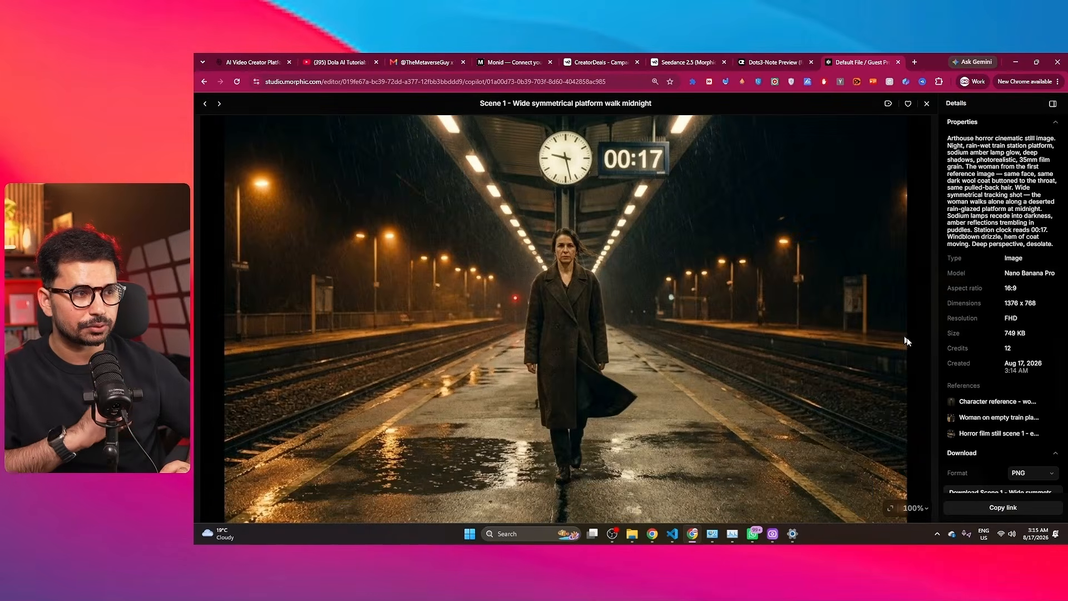
key("Right")
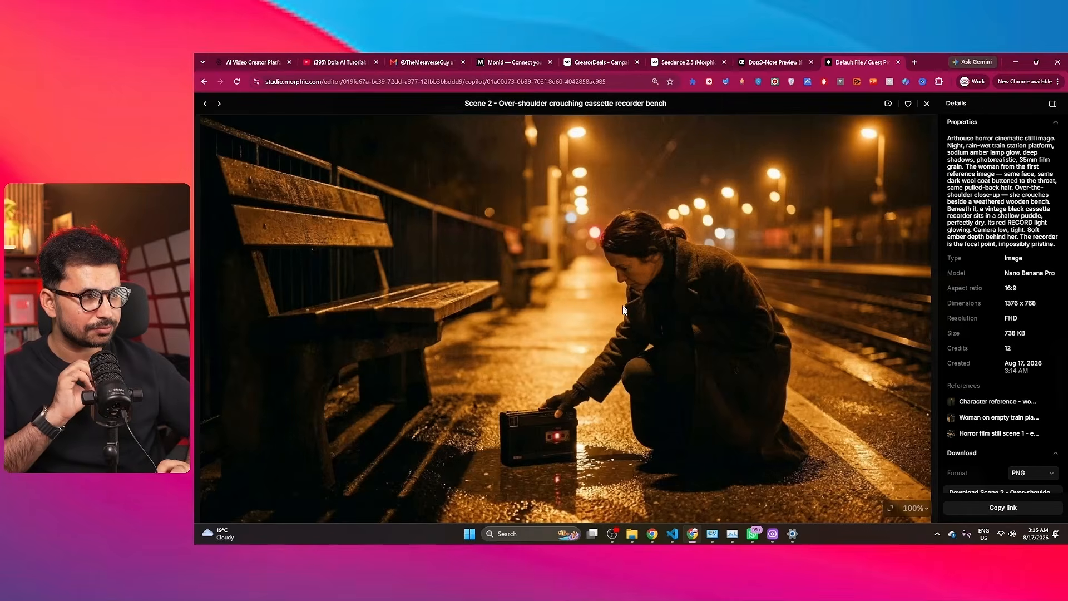
left_click(926, 103)
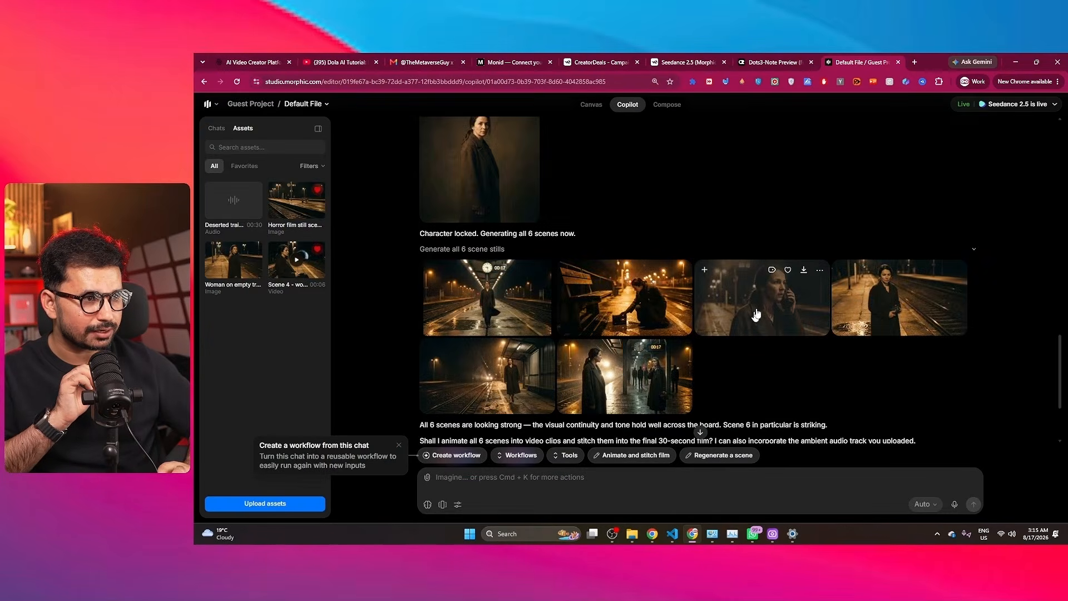
left_click(632, 386)
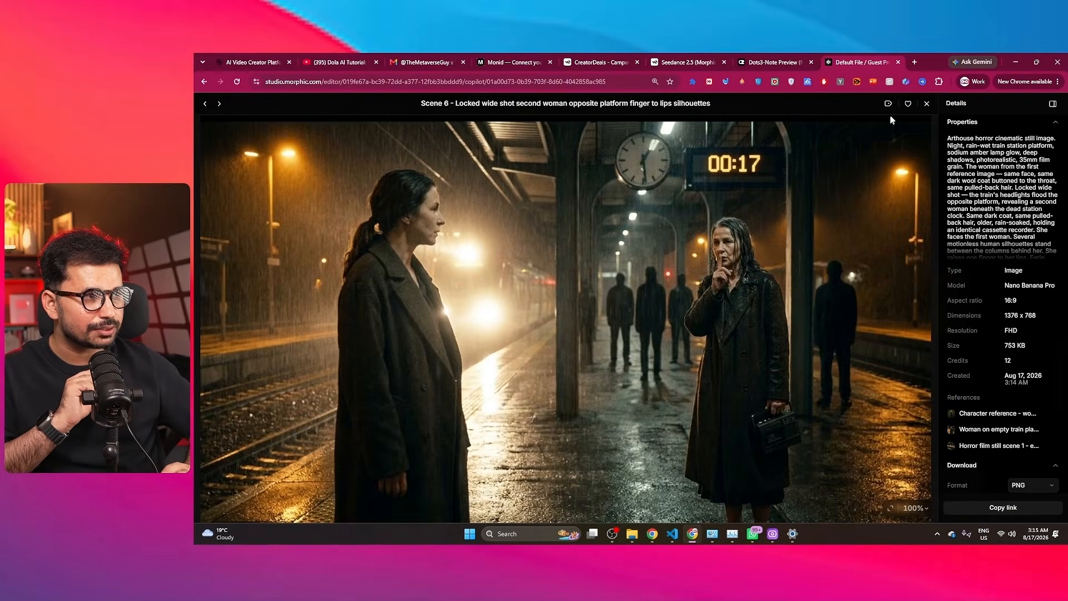
left_click(927, 104)
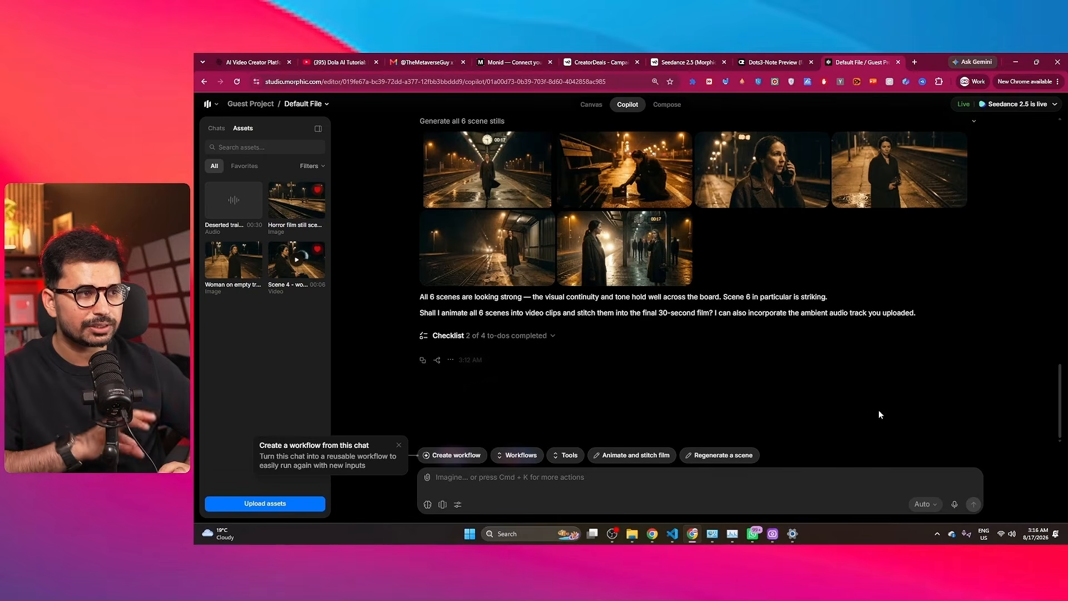
left_click(629, 456)
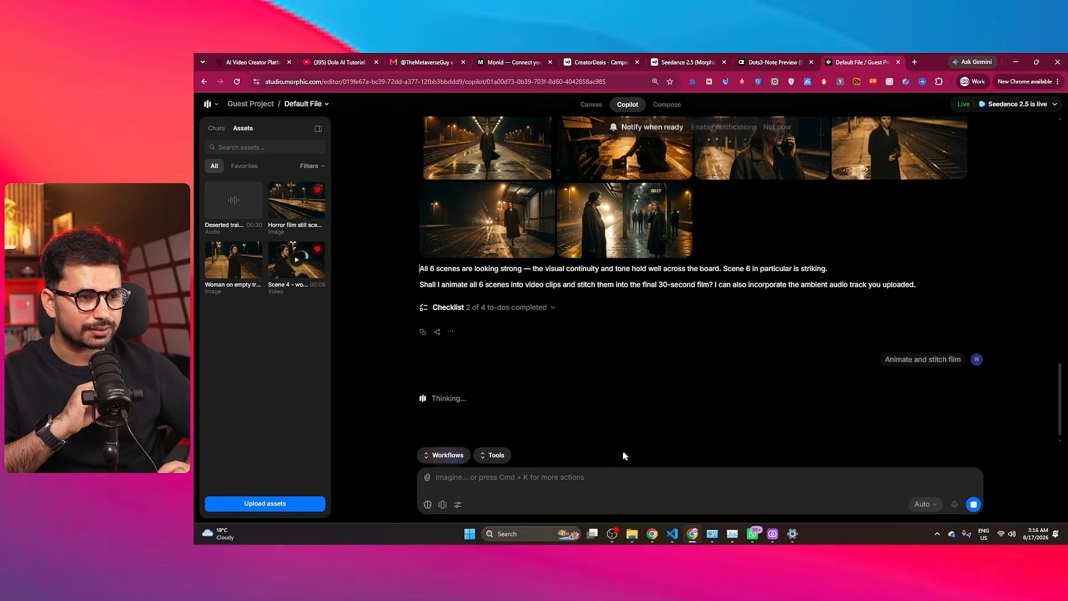
Inspect each of the six generated scene stills at full size, one after another from scene 1 to scene 6.
scroll(640, 373, "up", 5)
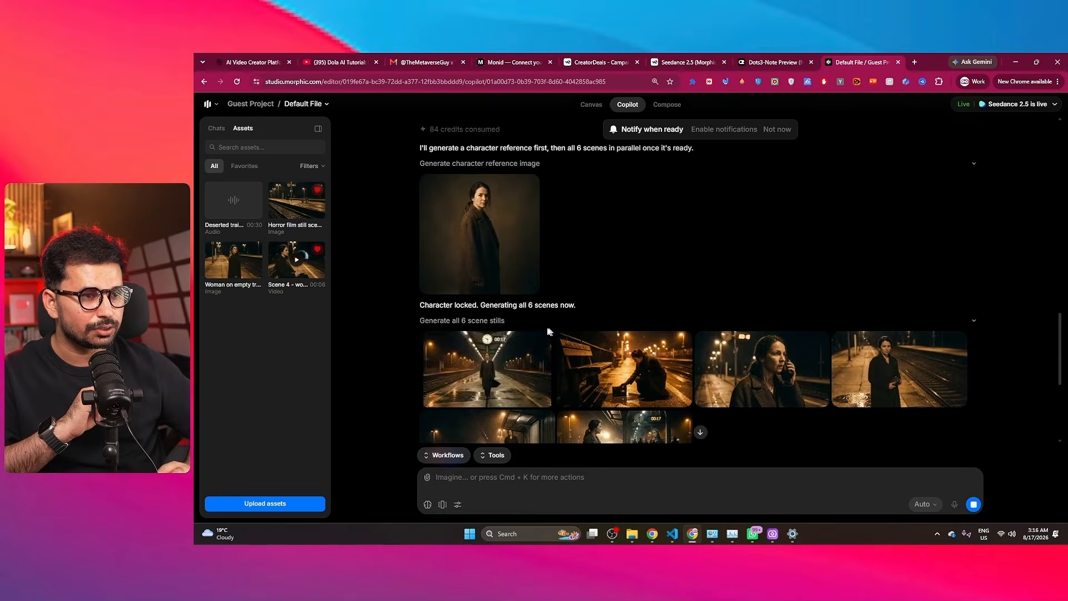
left_click(460, 383)
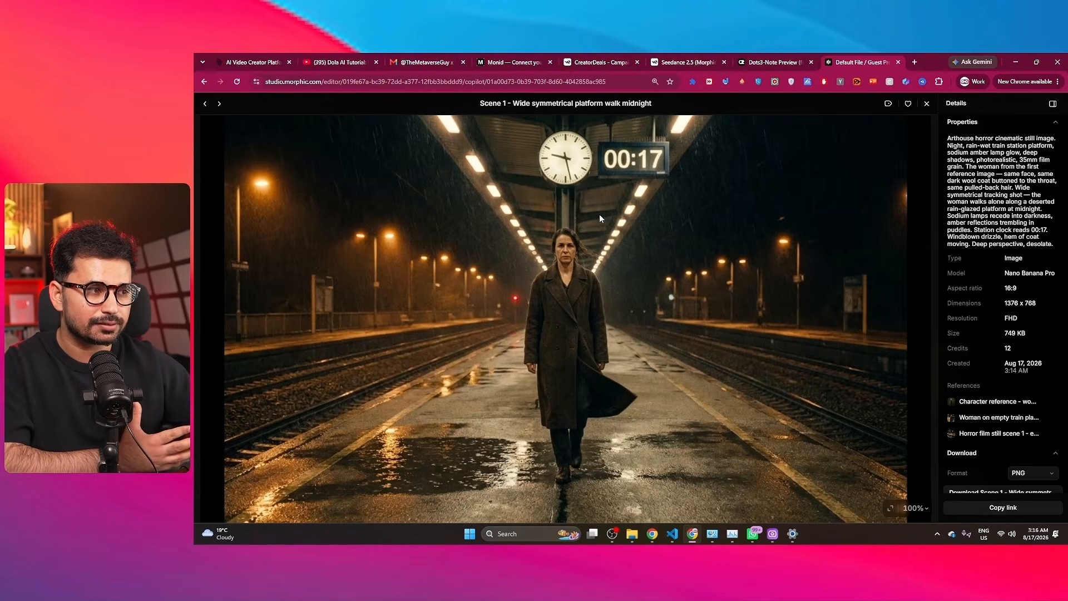
key("Escape")
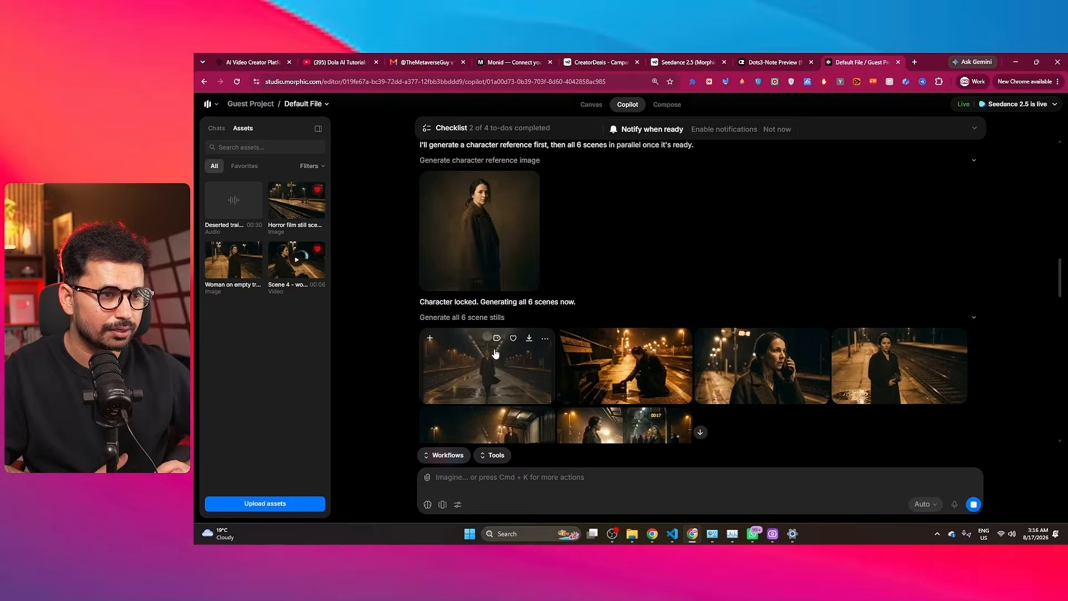
left_click(688, 345)
left_click(927, 104)
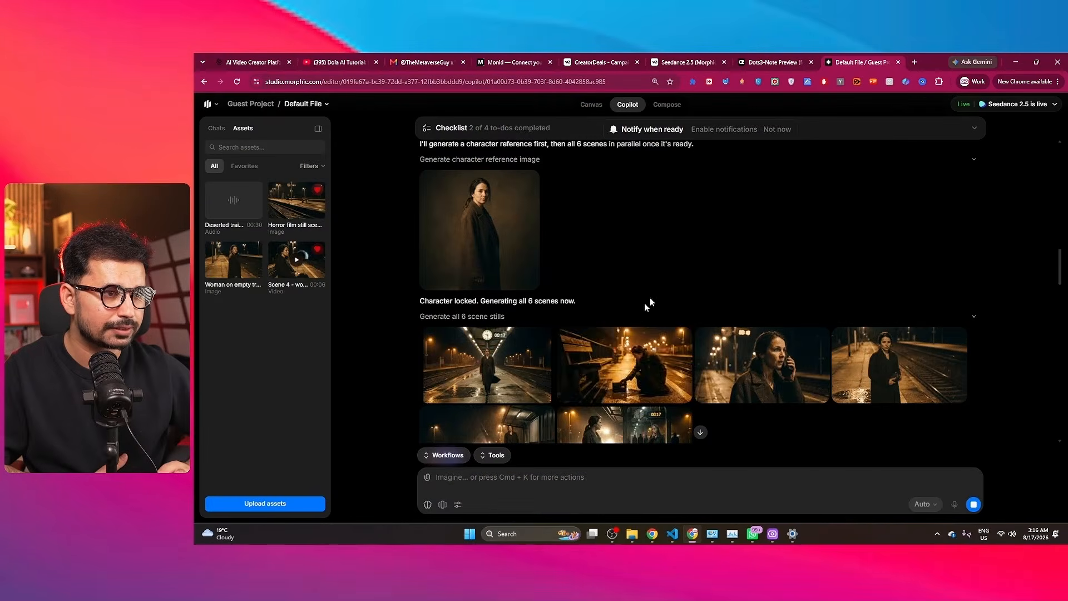
left_click(632, 359)
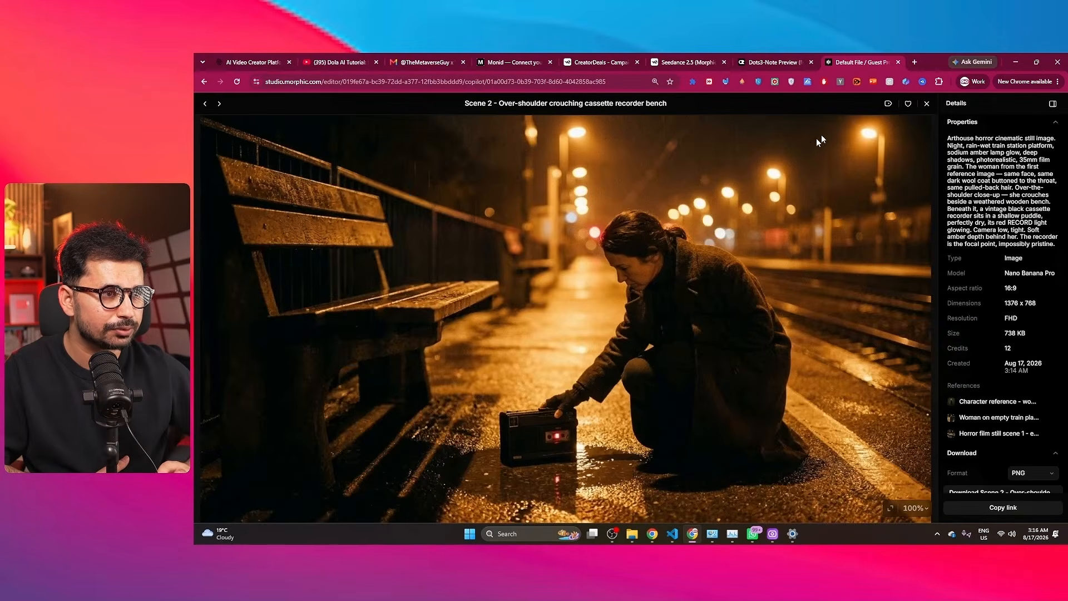
left_click(927, 103)
left_click(763, 357)
left_click(926, 103)
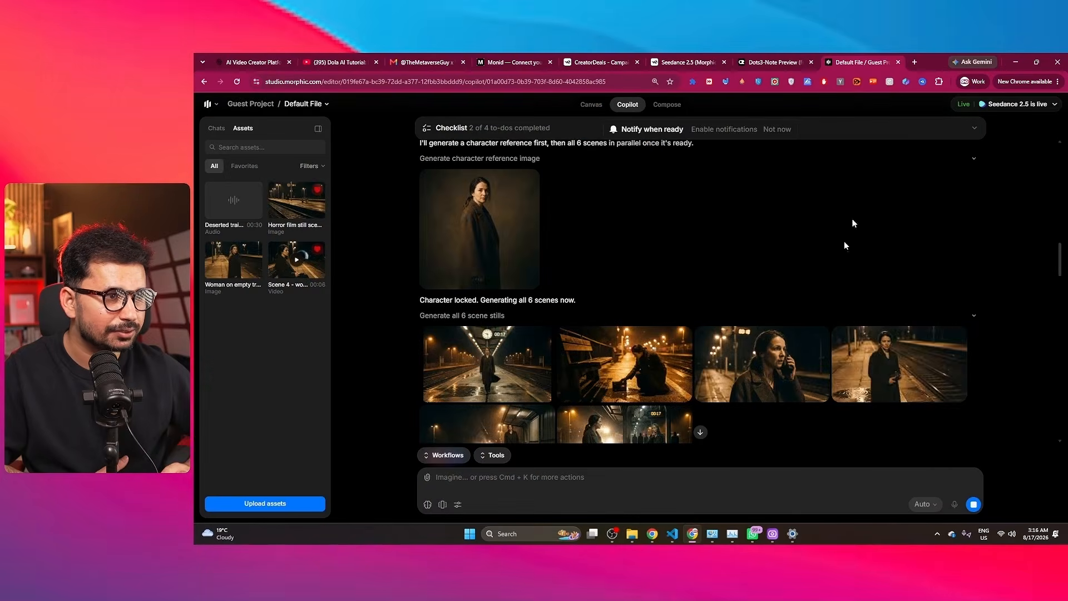
left_click(891, 358)
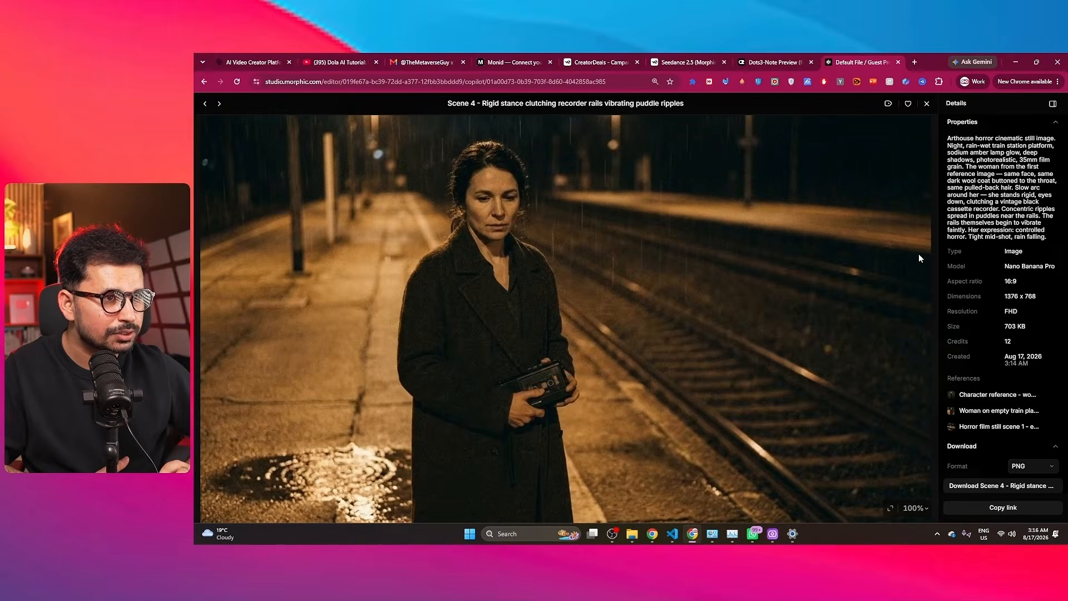
left_click(926, 103)
left_click(465, 350)
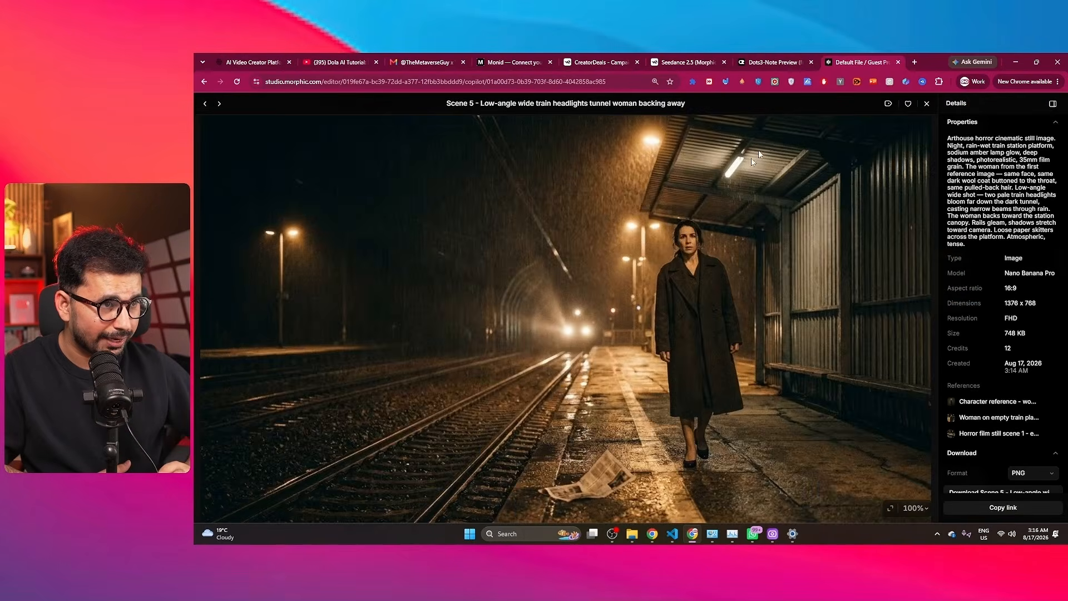
left_click(926, 103)
left_click(663, 341)
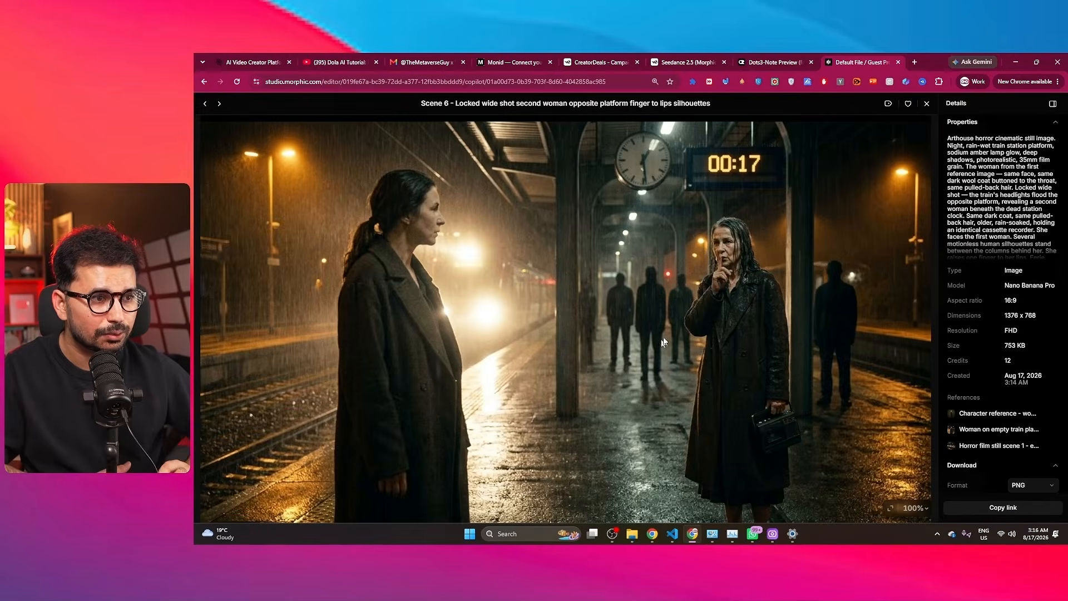
left_click(926, 104)
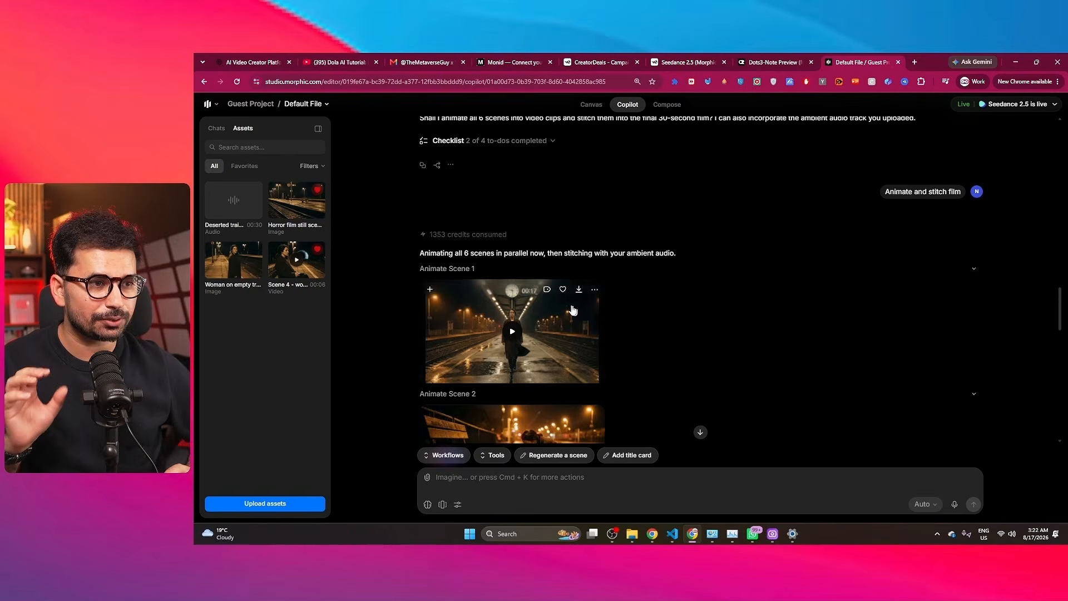
Look over the animated scene clips and watch the stitched film with ambient horror audio in full screen.
scroll(616, 328, "down", 3)
scroll(617, 327, "down", 7)
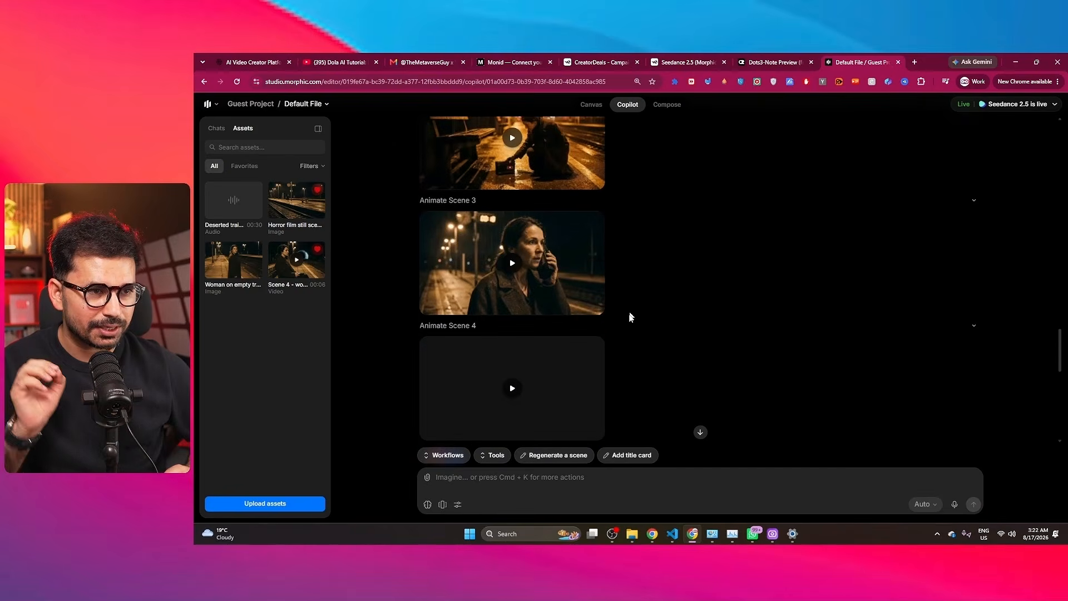
scroll(625, 328, "down", 5)
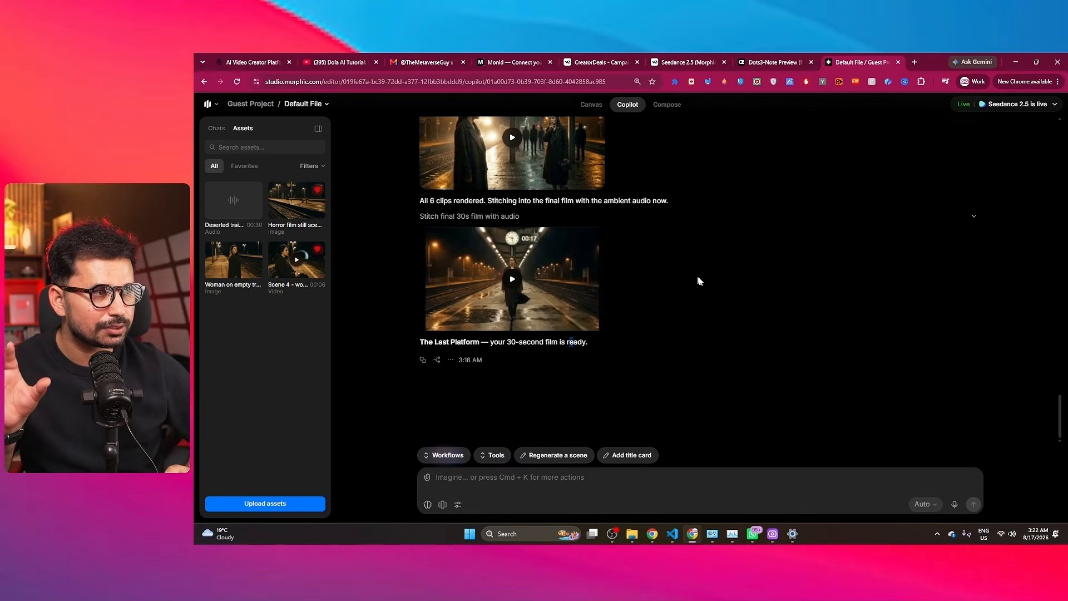
scroll(720, 295, "up", 15)
scroll(508, 295, "down", 15)
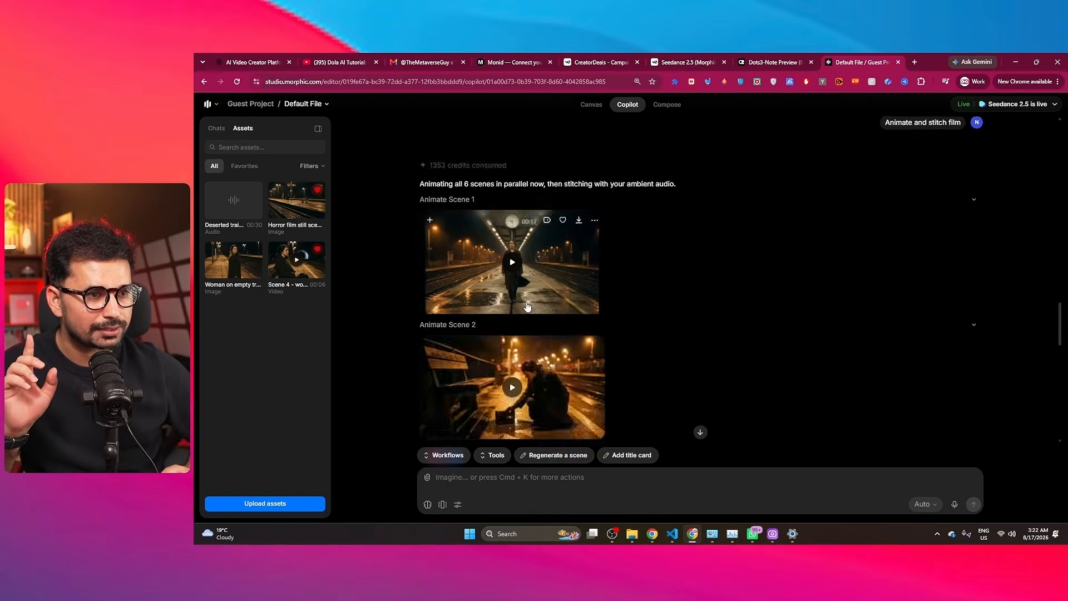
left_click(523, 286)
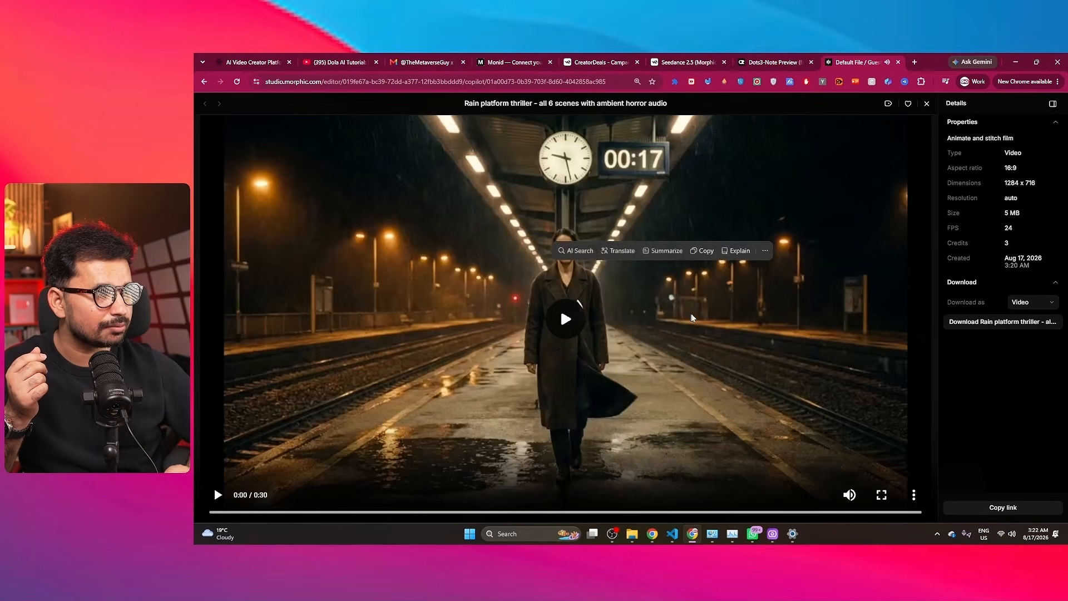
left_click(881, 495)
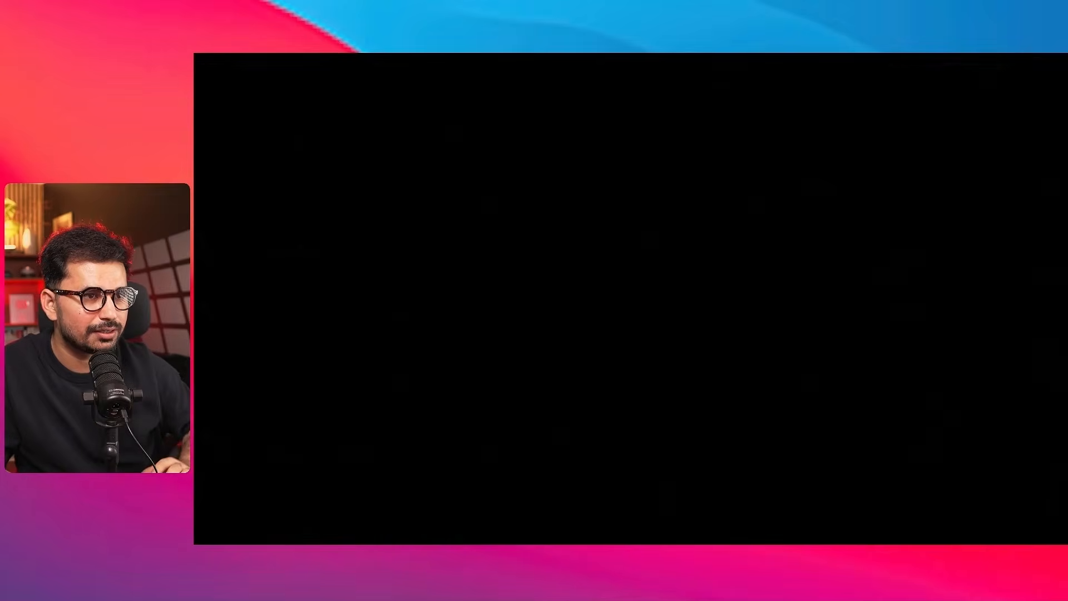
left_click(1012, 517)
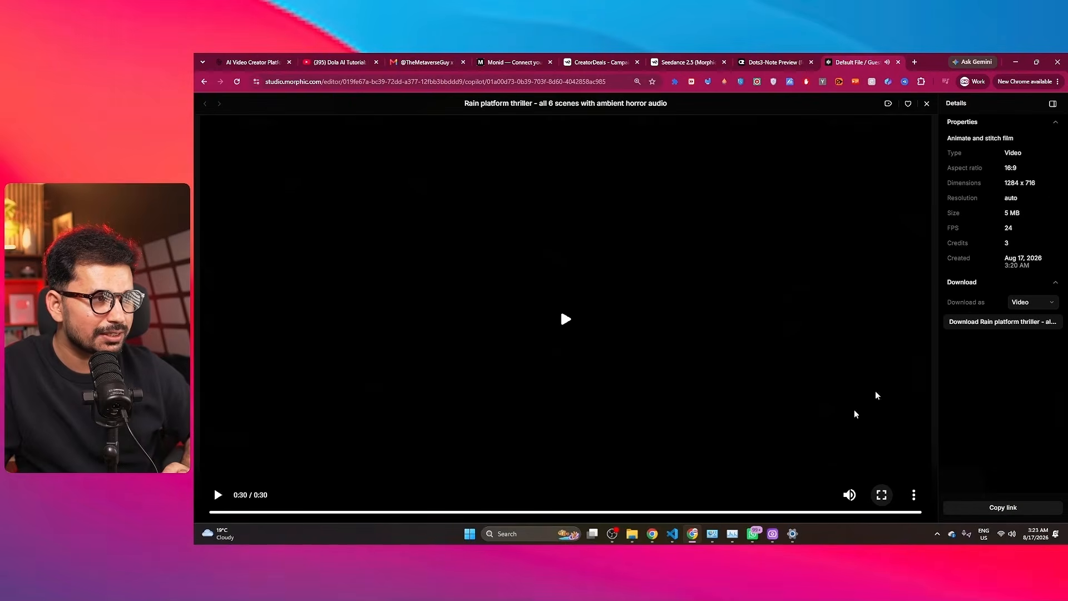
left_click(926, 102)
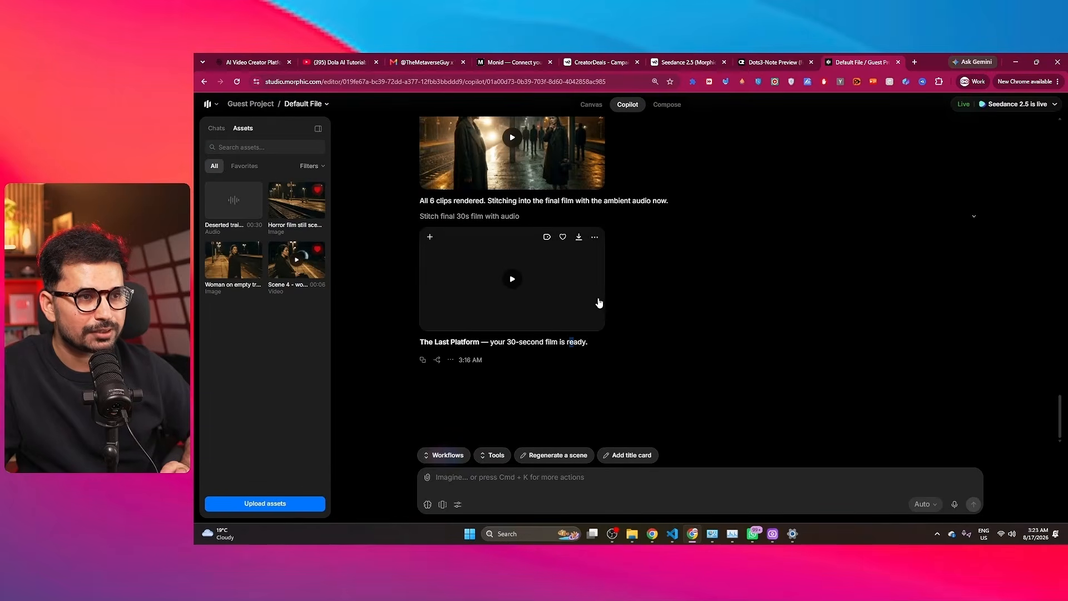
View the animated Scene 6 clip in full screen along with its generation details, and close it.
scroll(535, 285, "up", 3)
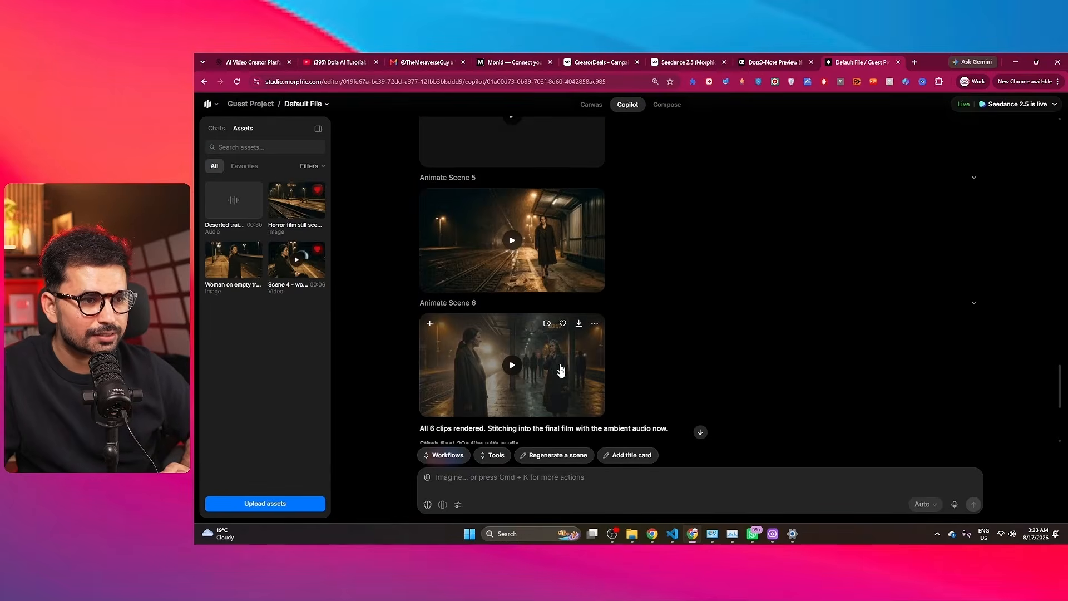
scroll(585, 326, "up", 1)
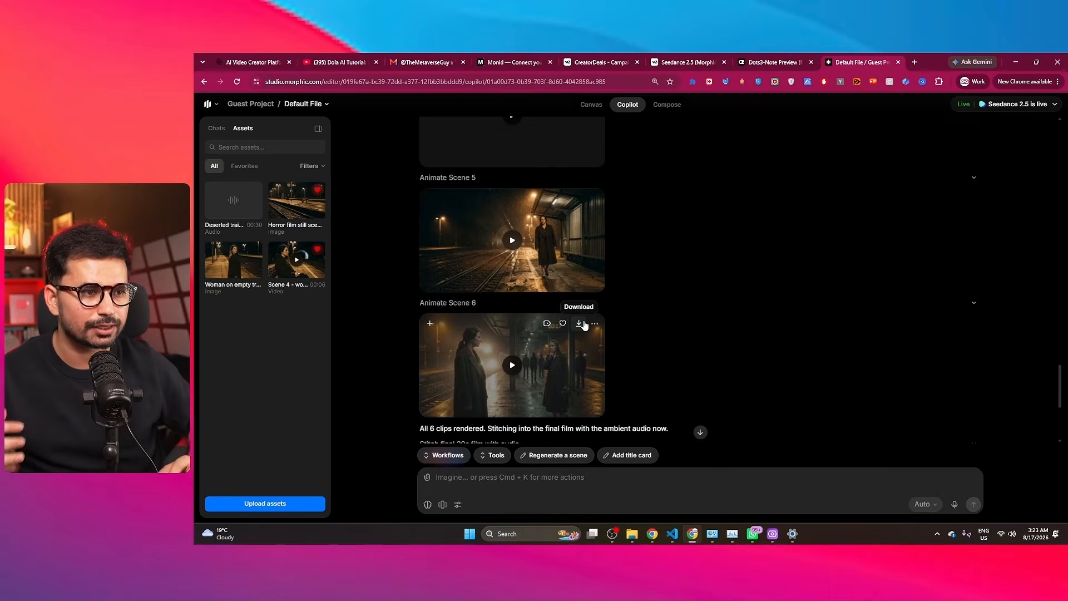
scroll(538, 369, "down", 3)
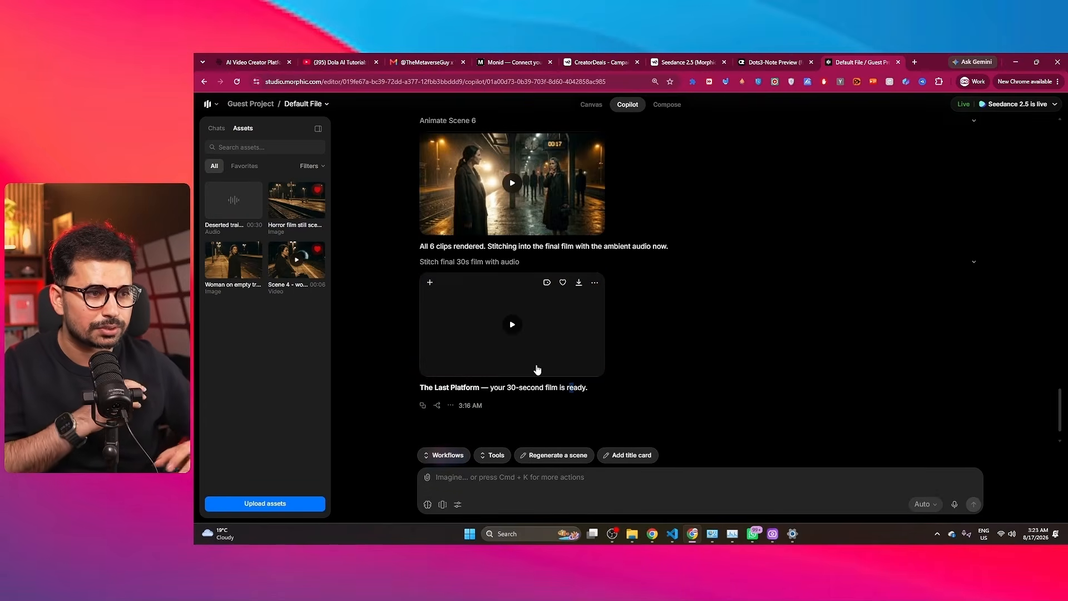
scroll(712, 307, "up", 3)
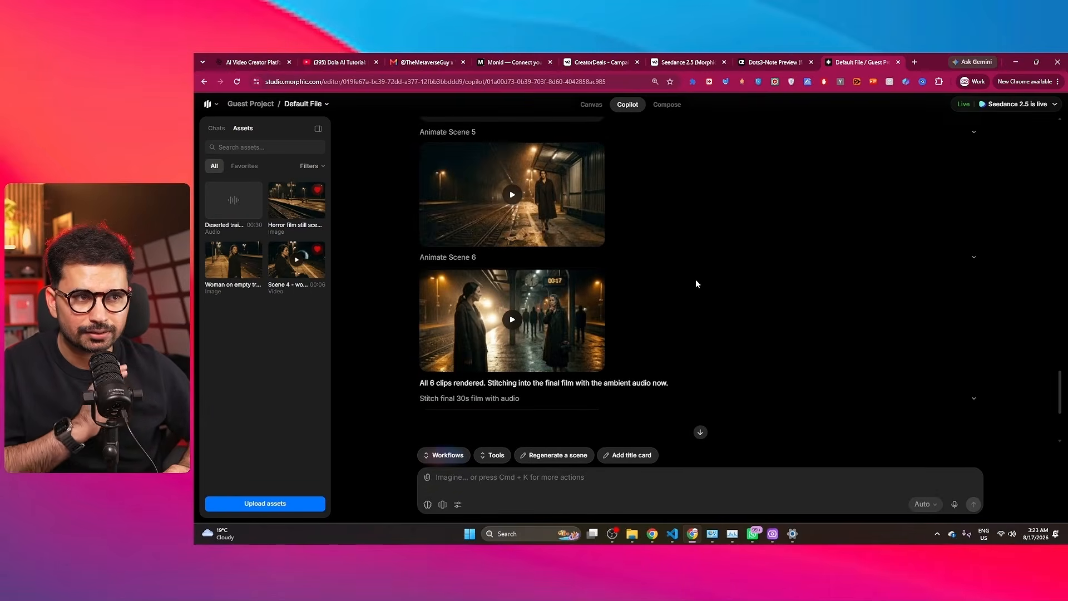
scroll(695, 279, "up", 4)
scroll(691, 285, "up", 4)
left_click(580, 307)
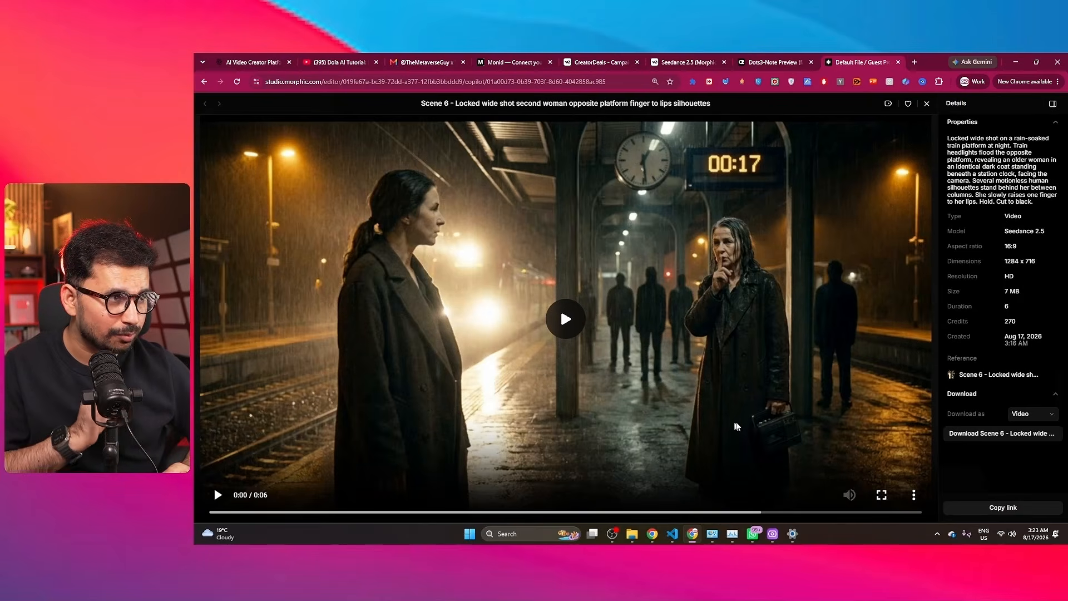
left_click(882, 494)
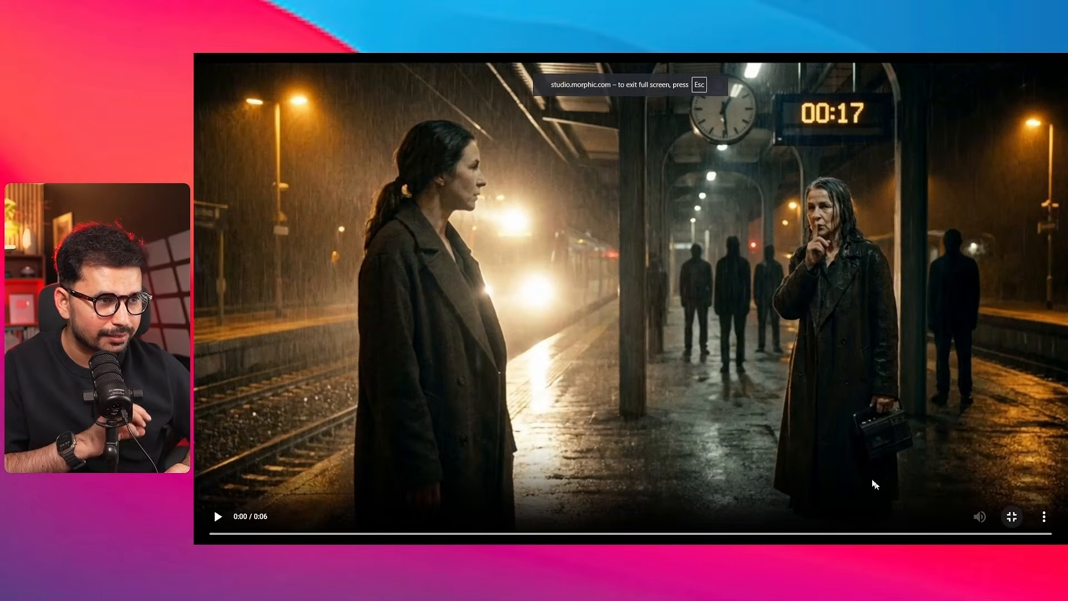
key("Escape")
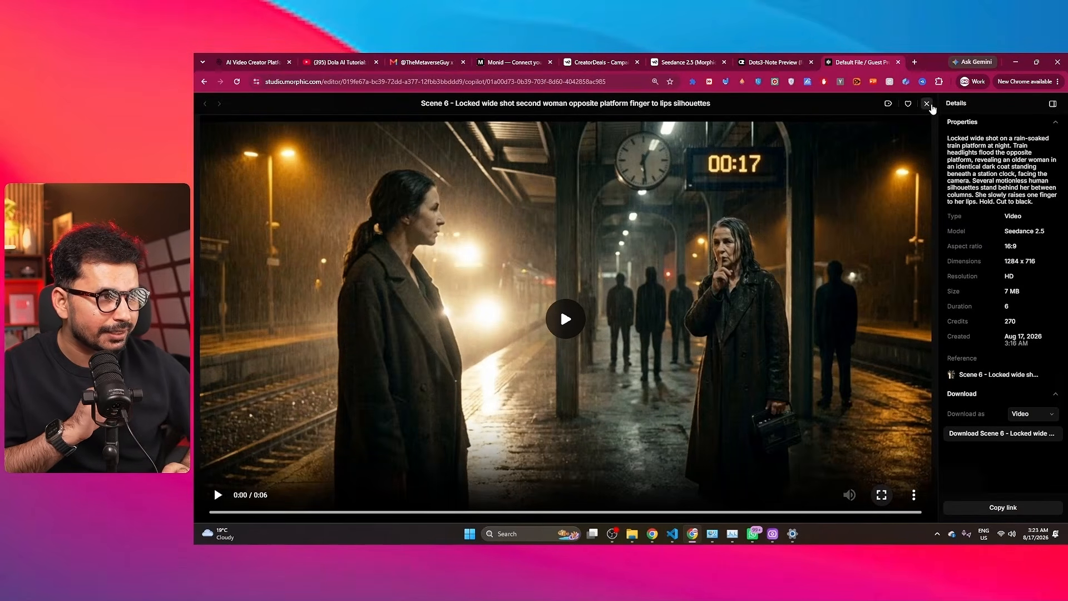
left_click(928, 104)
Look through the animated clips of scenes 1 to 5 in the chat.
scroll(749, 284, "up", 10)
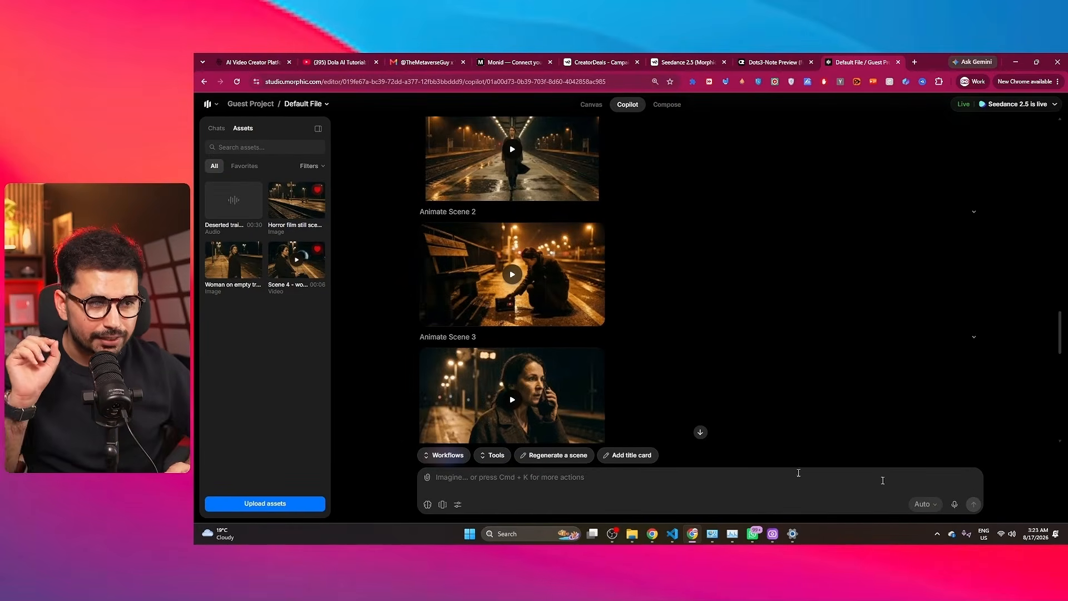
mouse_move(494, 303)
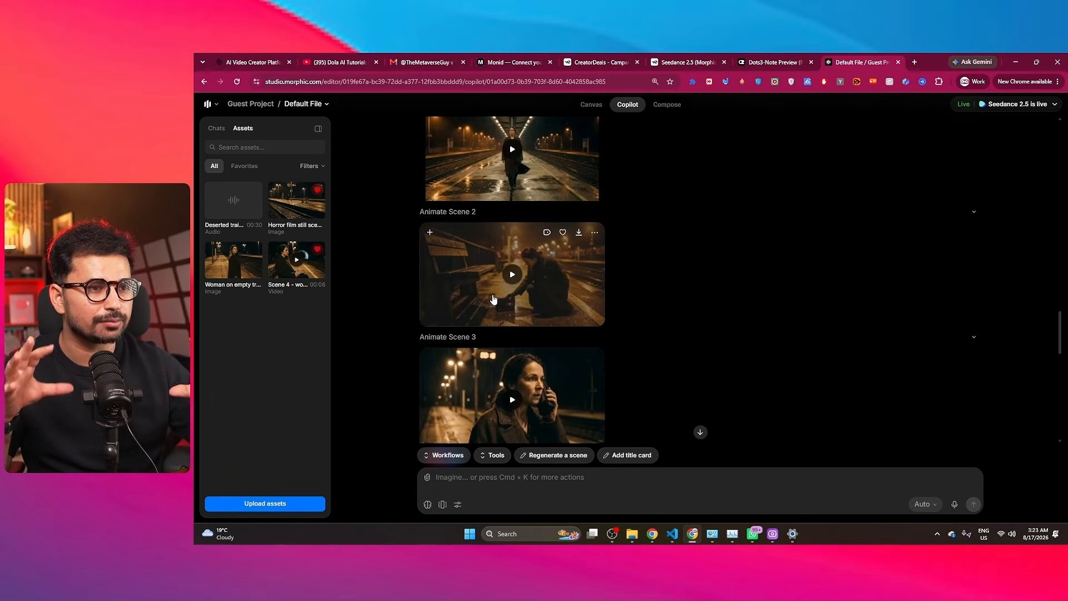
scroll(495, 306, "down", 2)
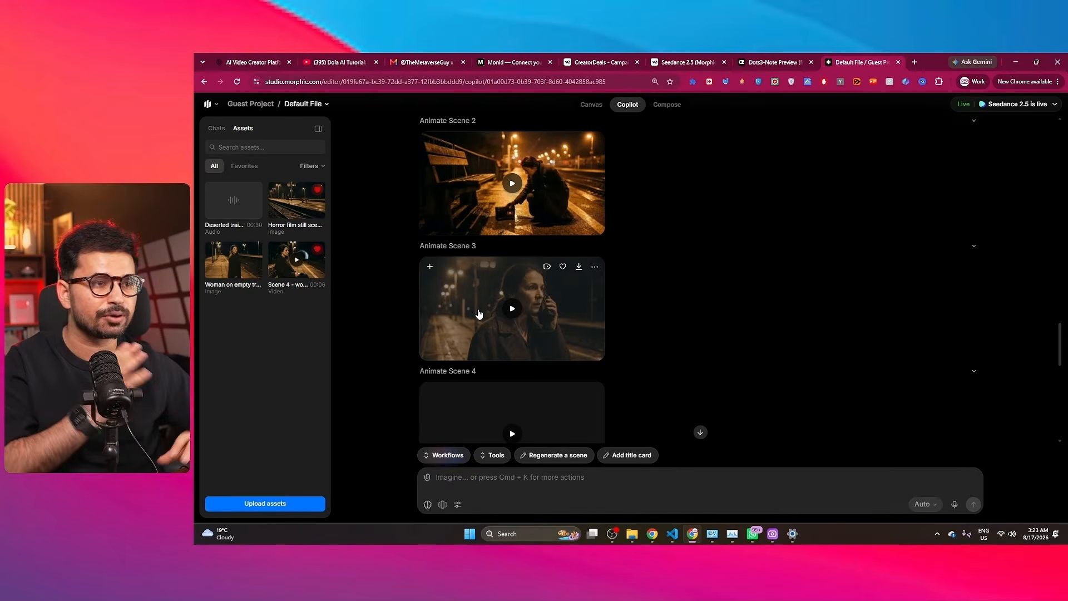
scroll(478, 314, "down", 3)
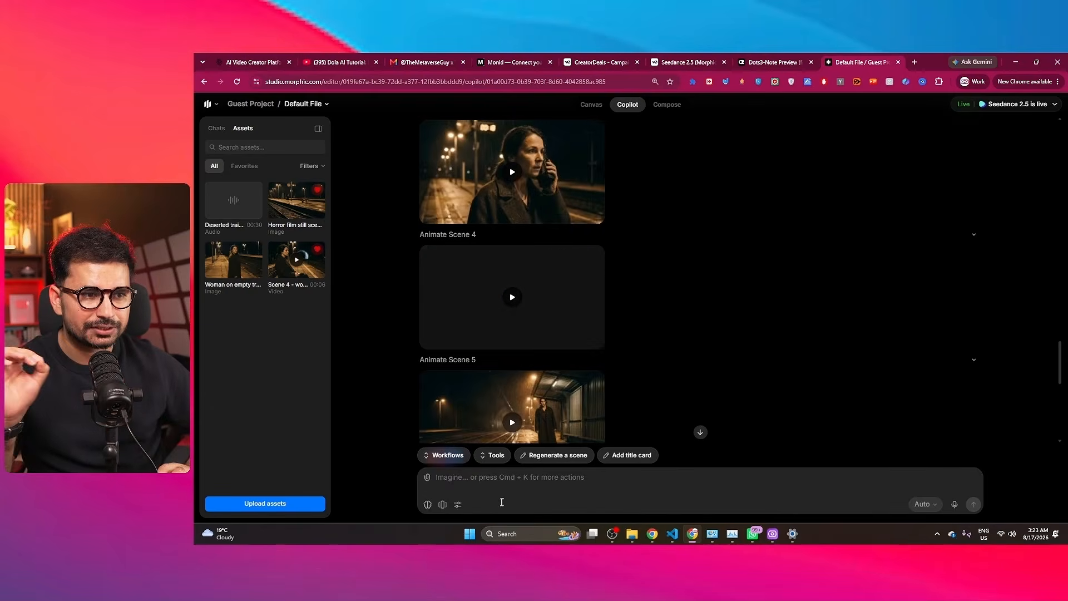
Play the opening seconds of the stitched 30-second film in the enlarged viewer, pause it, and close the viewer.
scroll(573, 426, "down", 6)
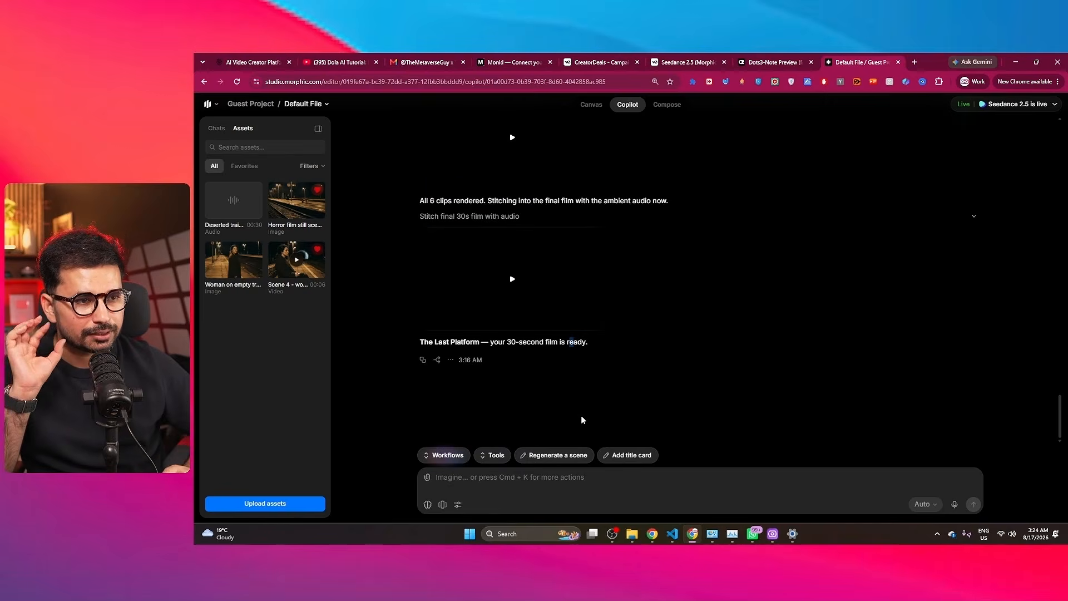
scroll(581, 415, "up", 10)
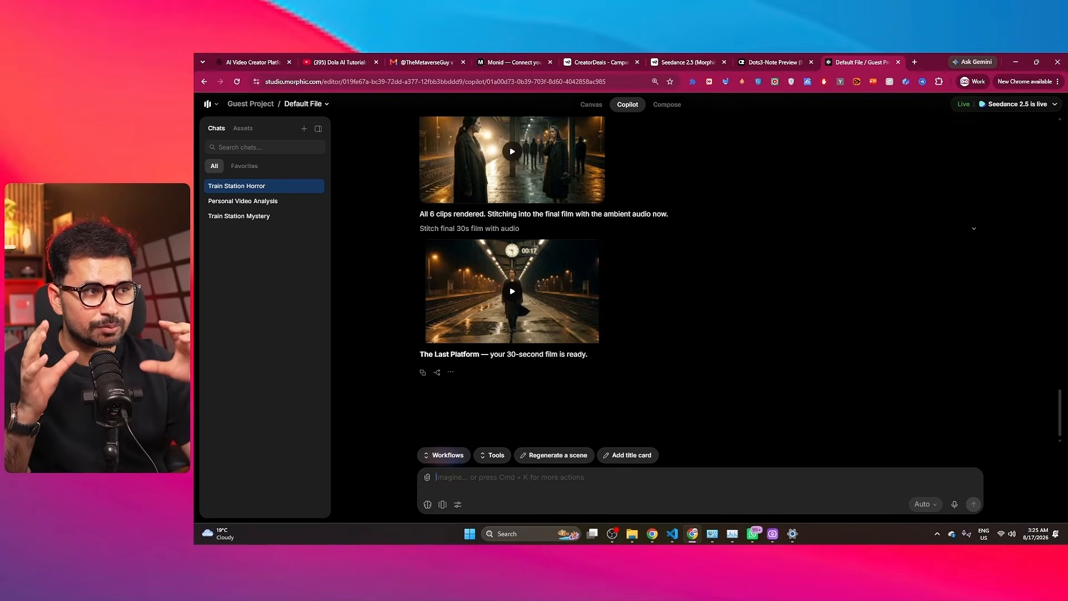
left_click(512, 291)
left_click(558, 321)
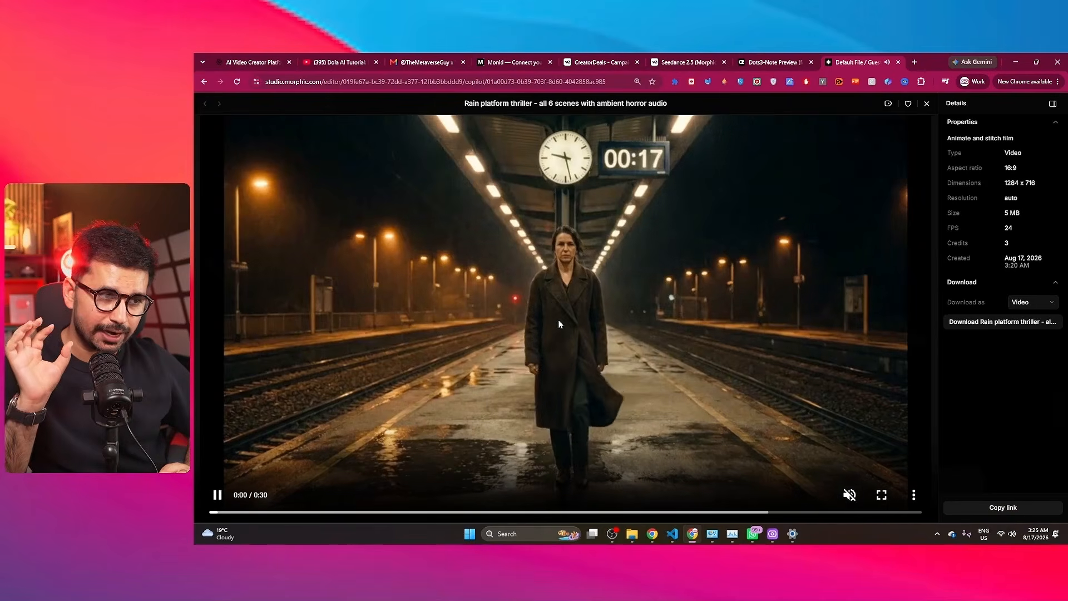
left_click(579, 329)
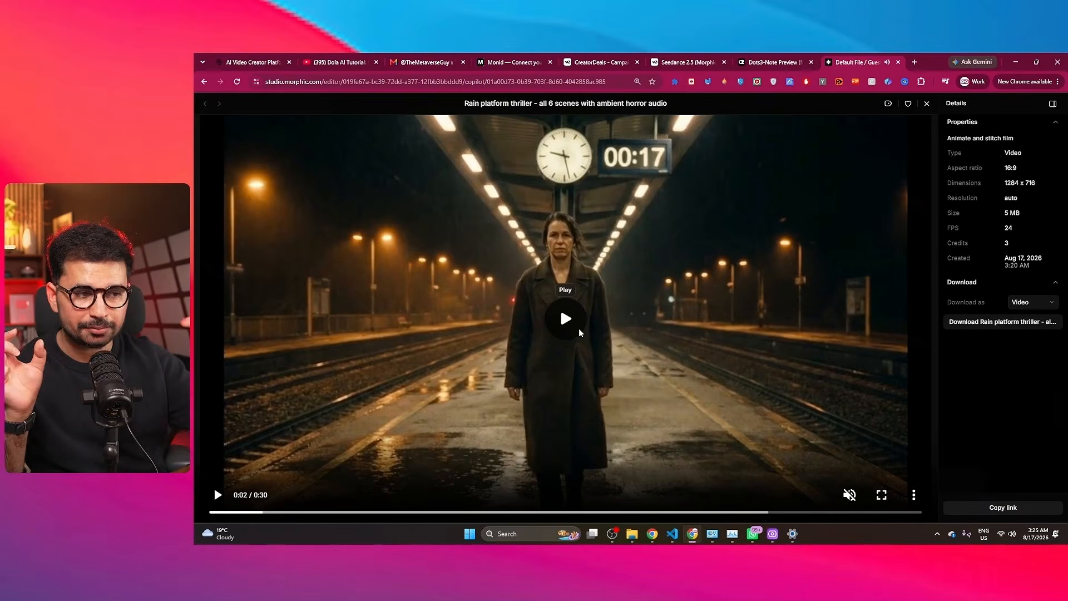
key("Escape")
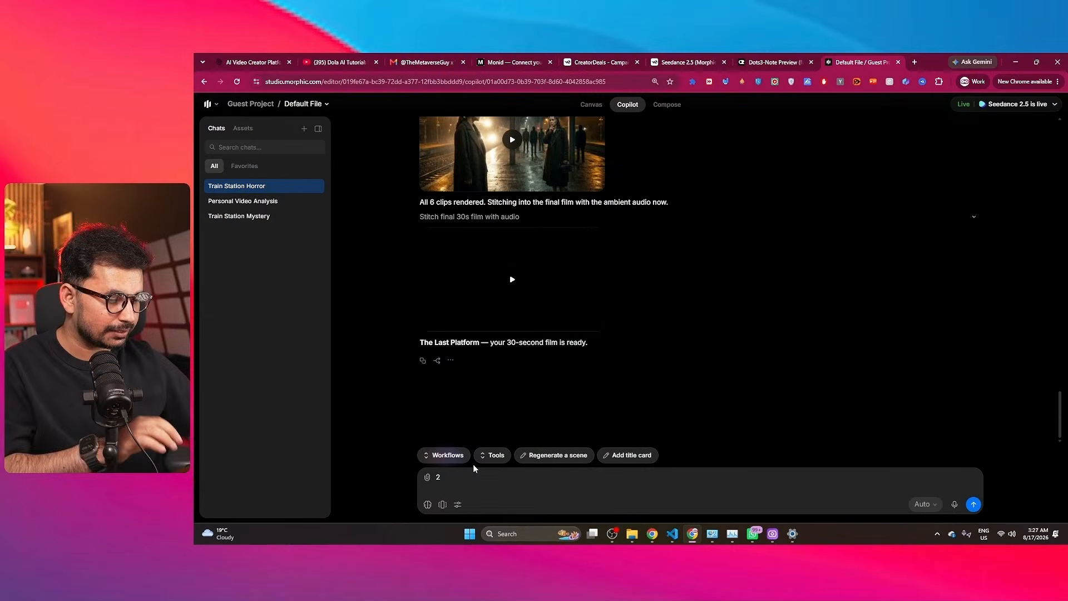
Send the Copilot the prompt "Please add a voice in english language" with the line "If you're hearing this, don't get on the train.".
key("BackSpace")
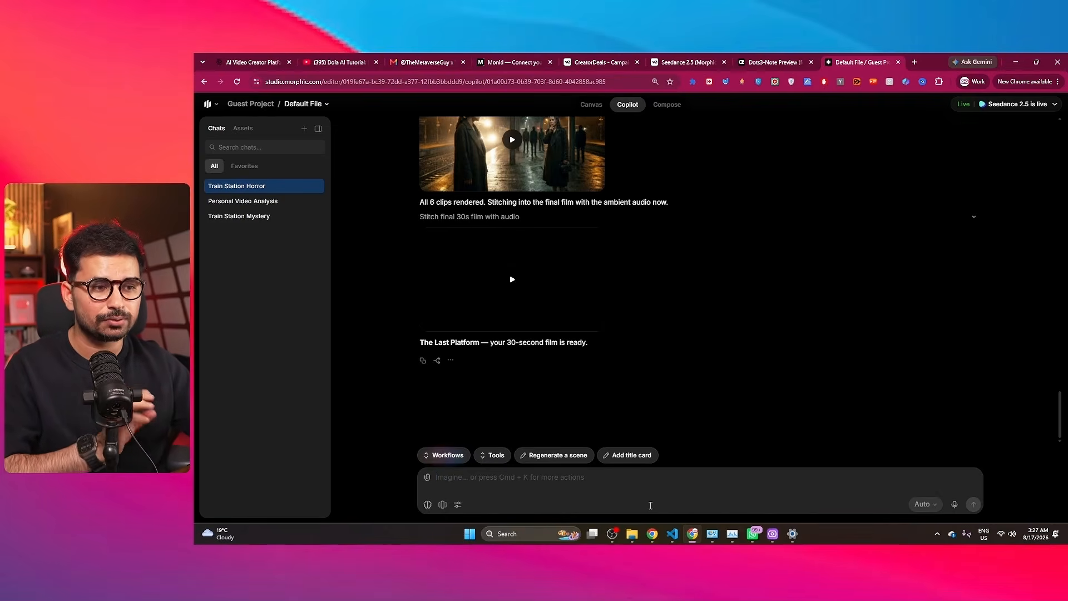
type("Please add a voice in narration form,")
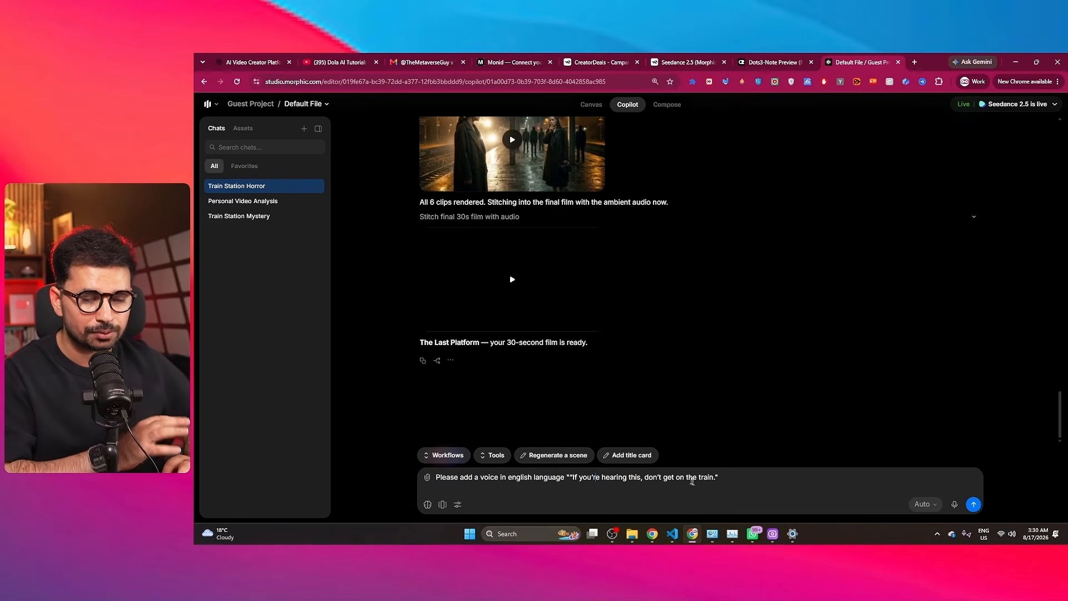
left_click_drag(719, 478, 583, 480)
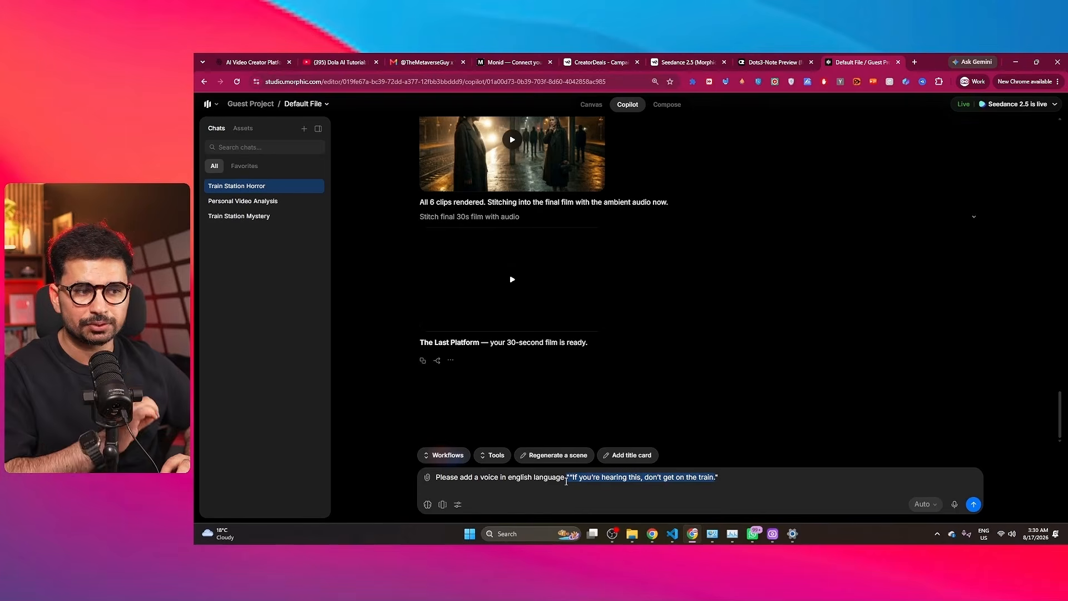
left_click(768, 484)
key("Return")
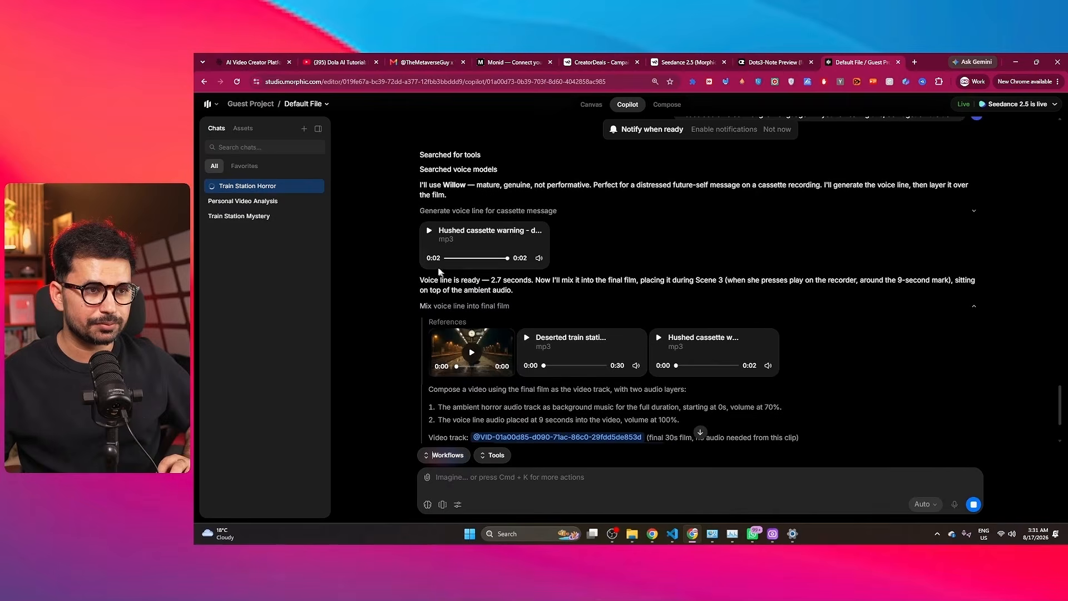
Listen to the generated cassette warning voice line and look over the references for mixing it into the film.
mouse_move(428, 239)
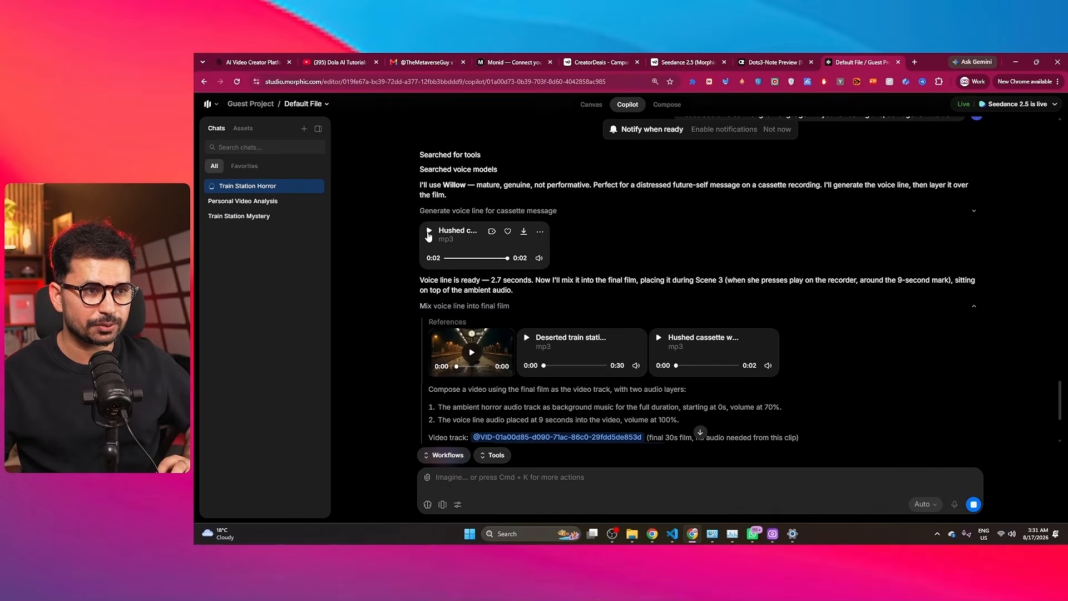
left_click(429, 231)
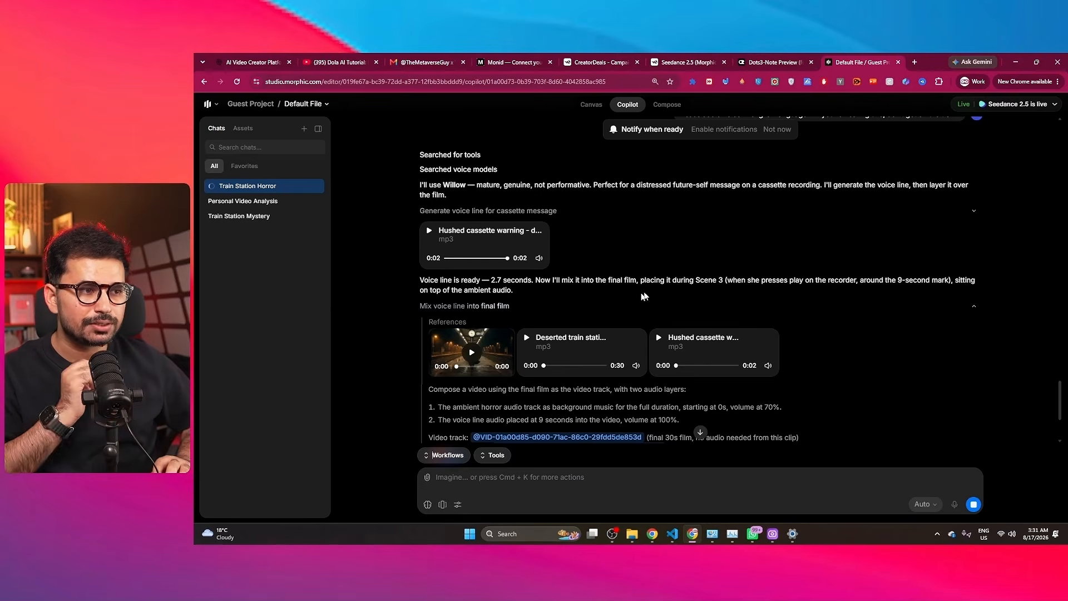
right_click(680, 345)
left_click(756, 378)
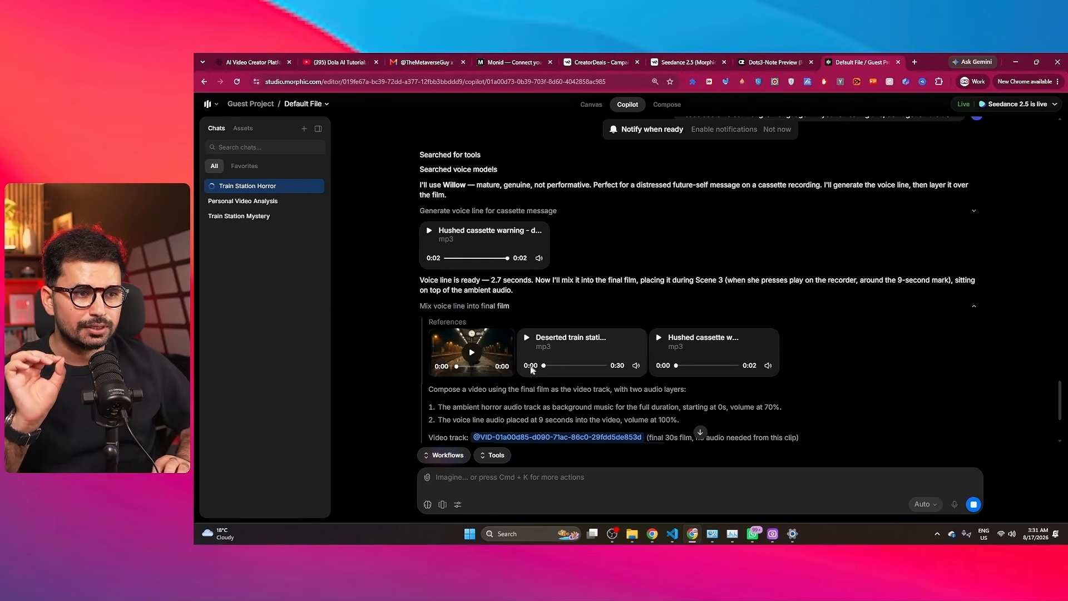
Watch the final film with the mixed-in voice line through the recorder scene, pause it, and close the viewer.
scroll(813, 334, "down", 3)
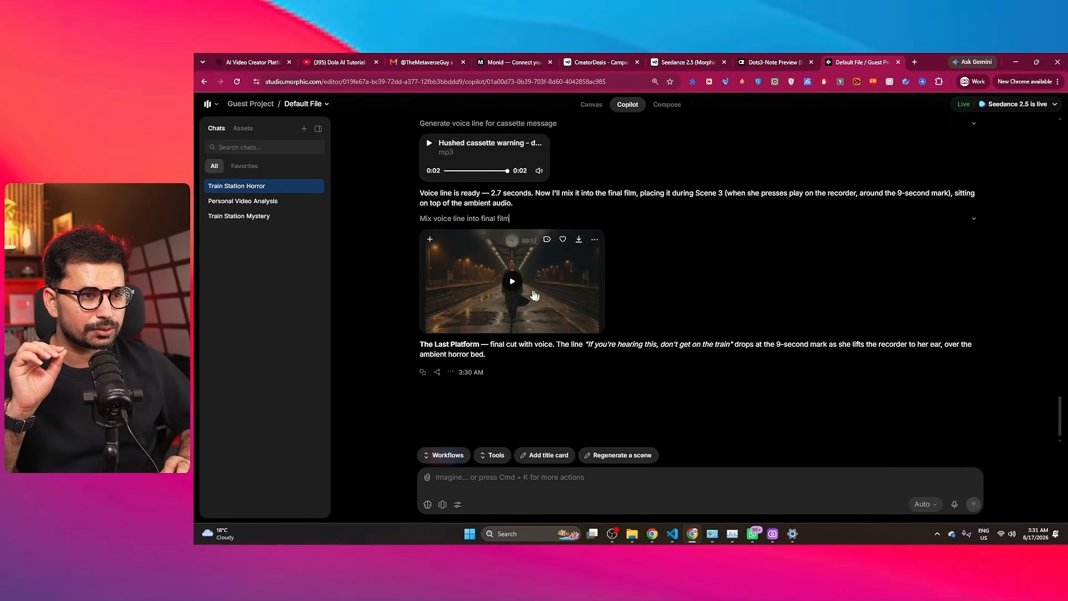
left_click(508, 282)
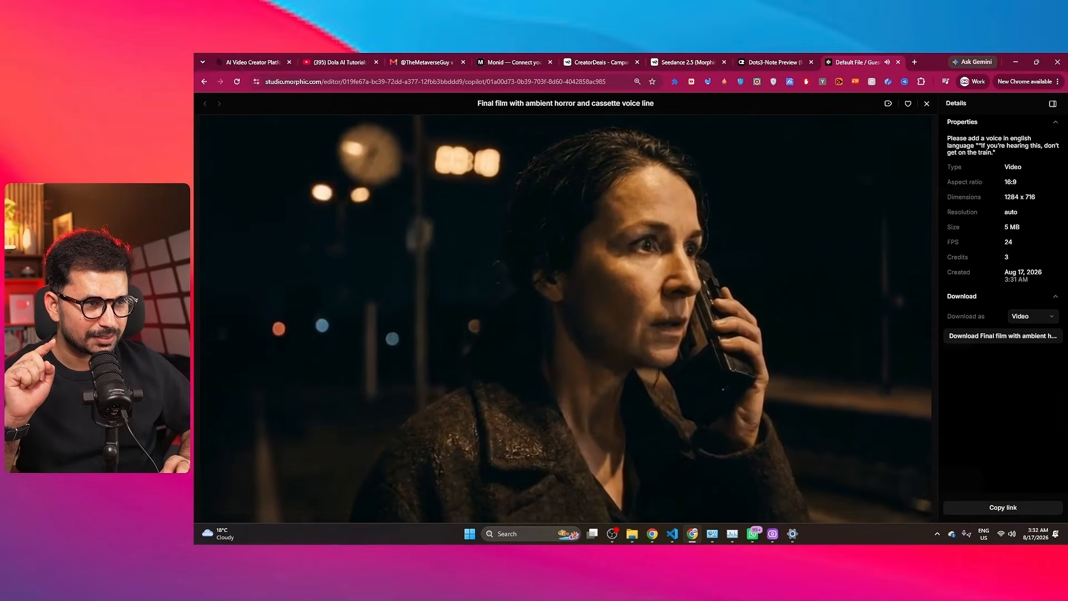
left_click(591, 322)
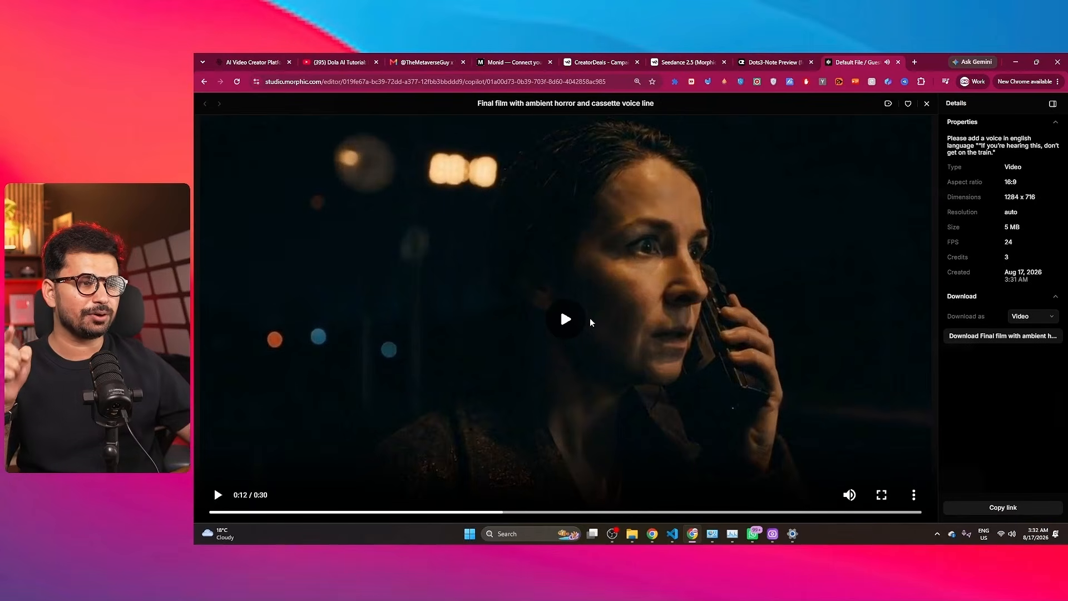
left_click(558, 333)
left_click(557, 333)
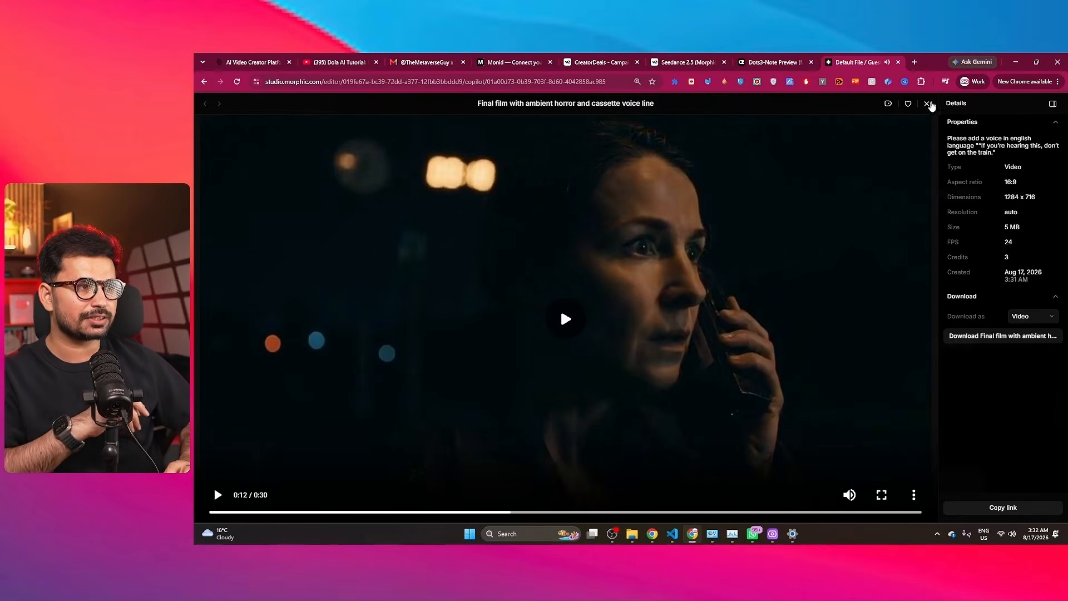
left_click(927, 103)
scroll(623, 364, "up", 1)
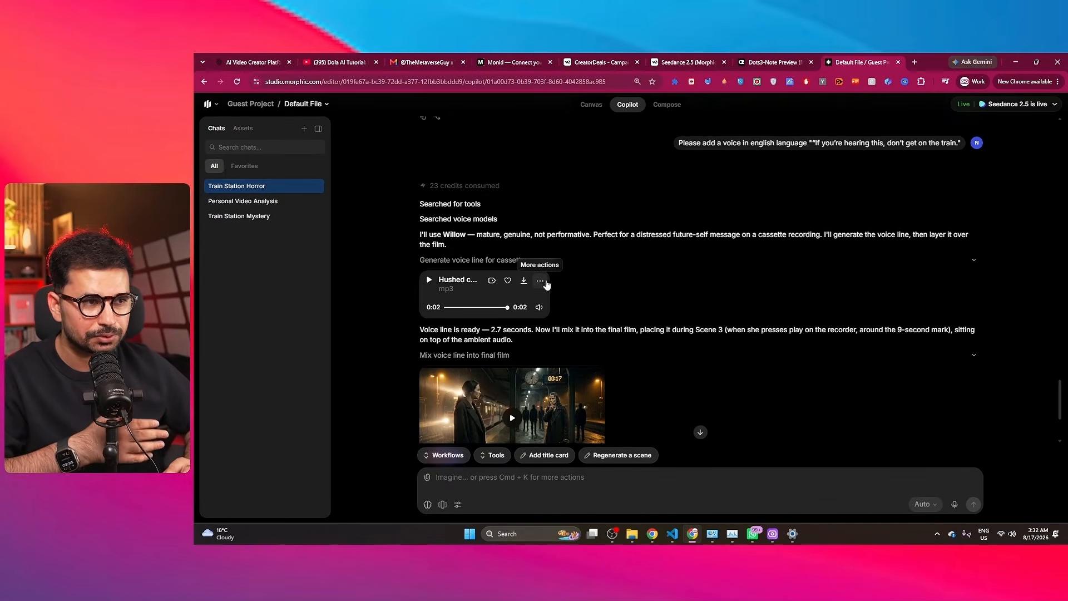
Send the Copilot the prompt "Create this video in 9:16 format to post on tiktok" and check the progress of the reformatting.
left_click(701, 432)
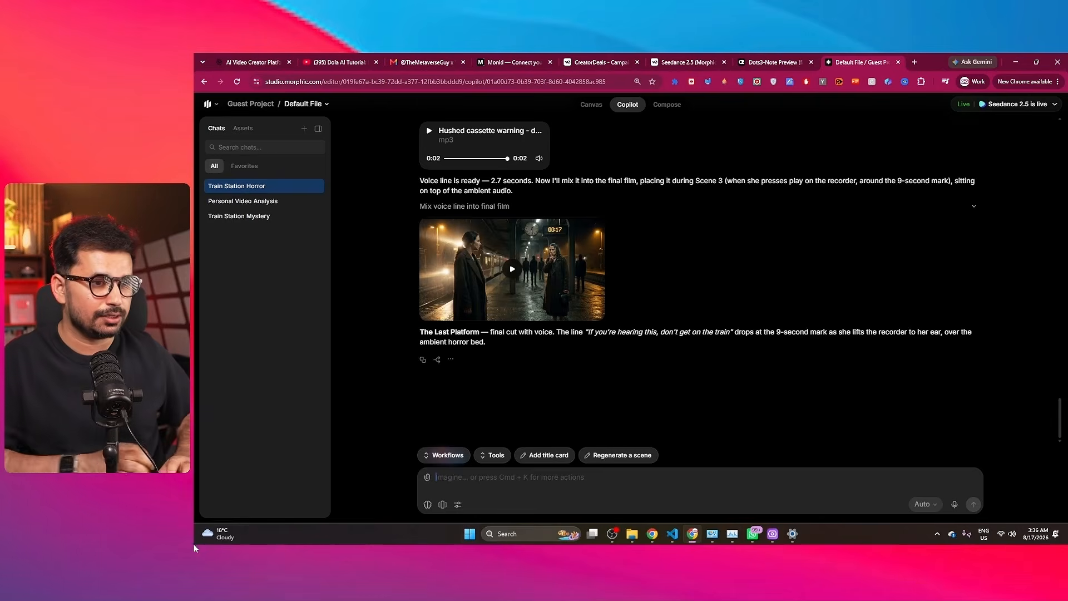
type("Create this video in 9:16 format")
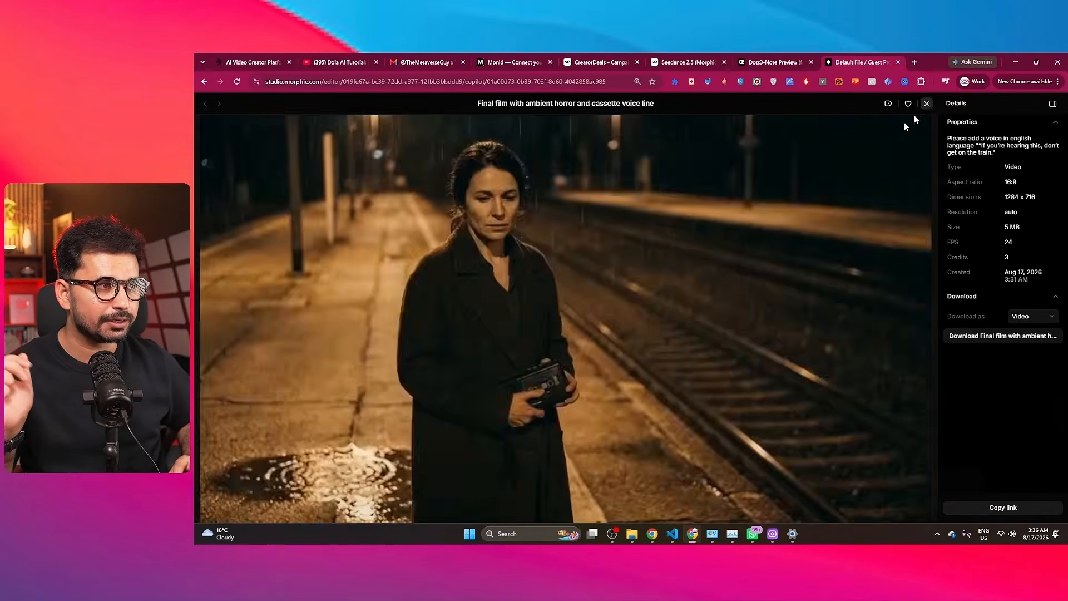
left_click(927, 104)
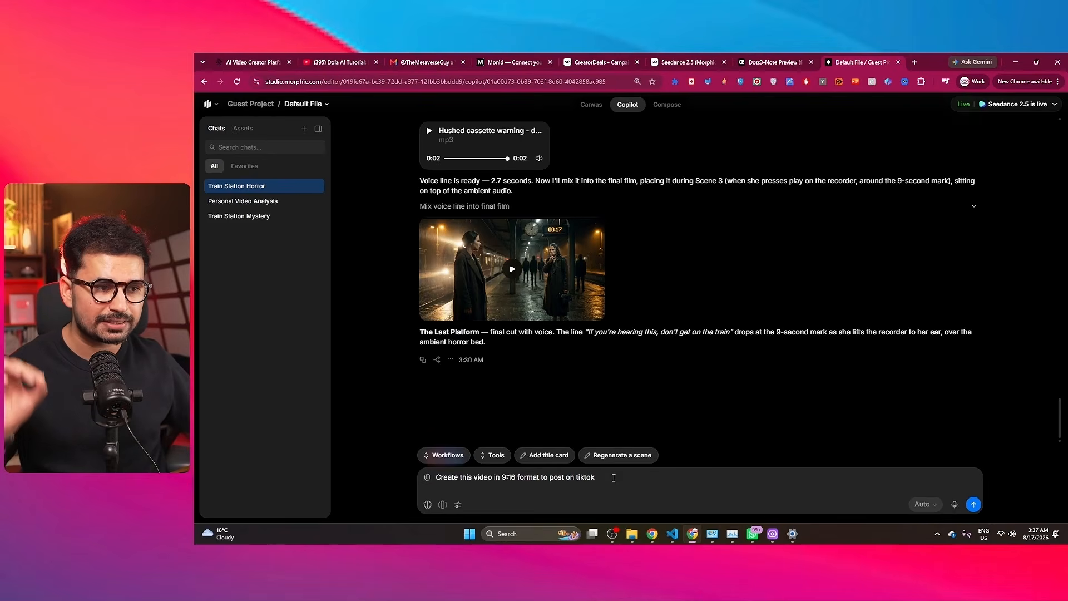
key("Return")
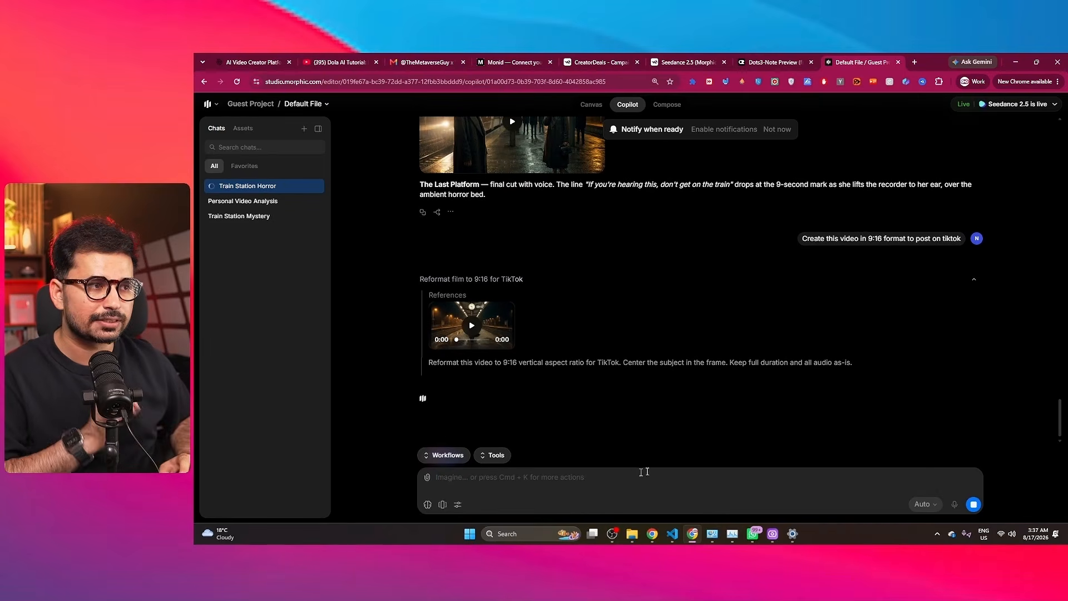
scroll(573, 334, "up", 2)
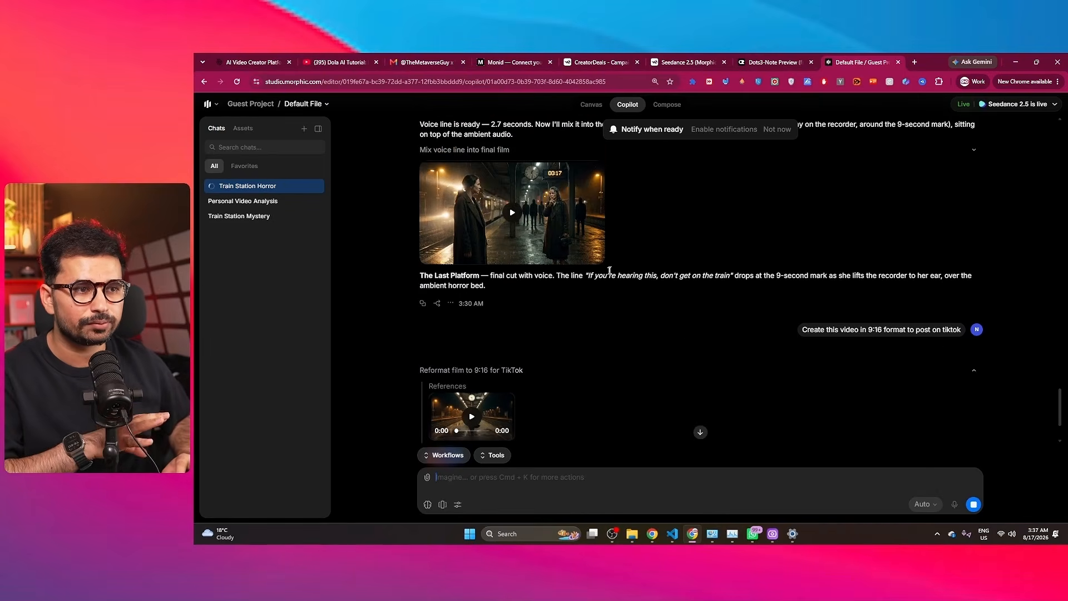
scroll(609, 271, "down", 3)
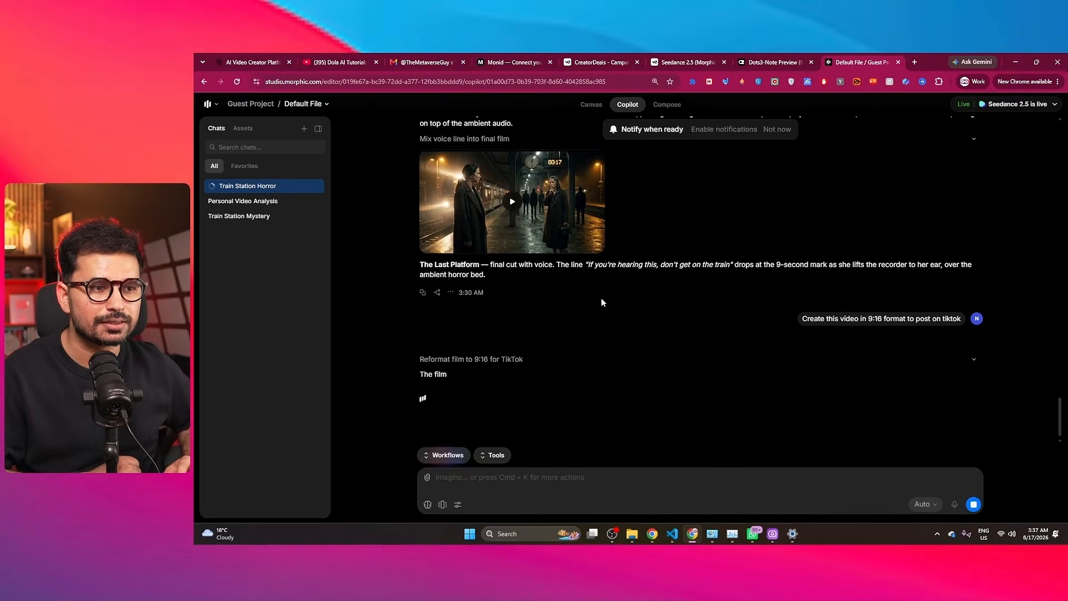